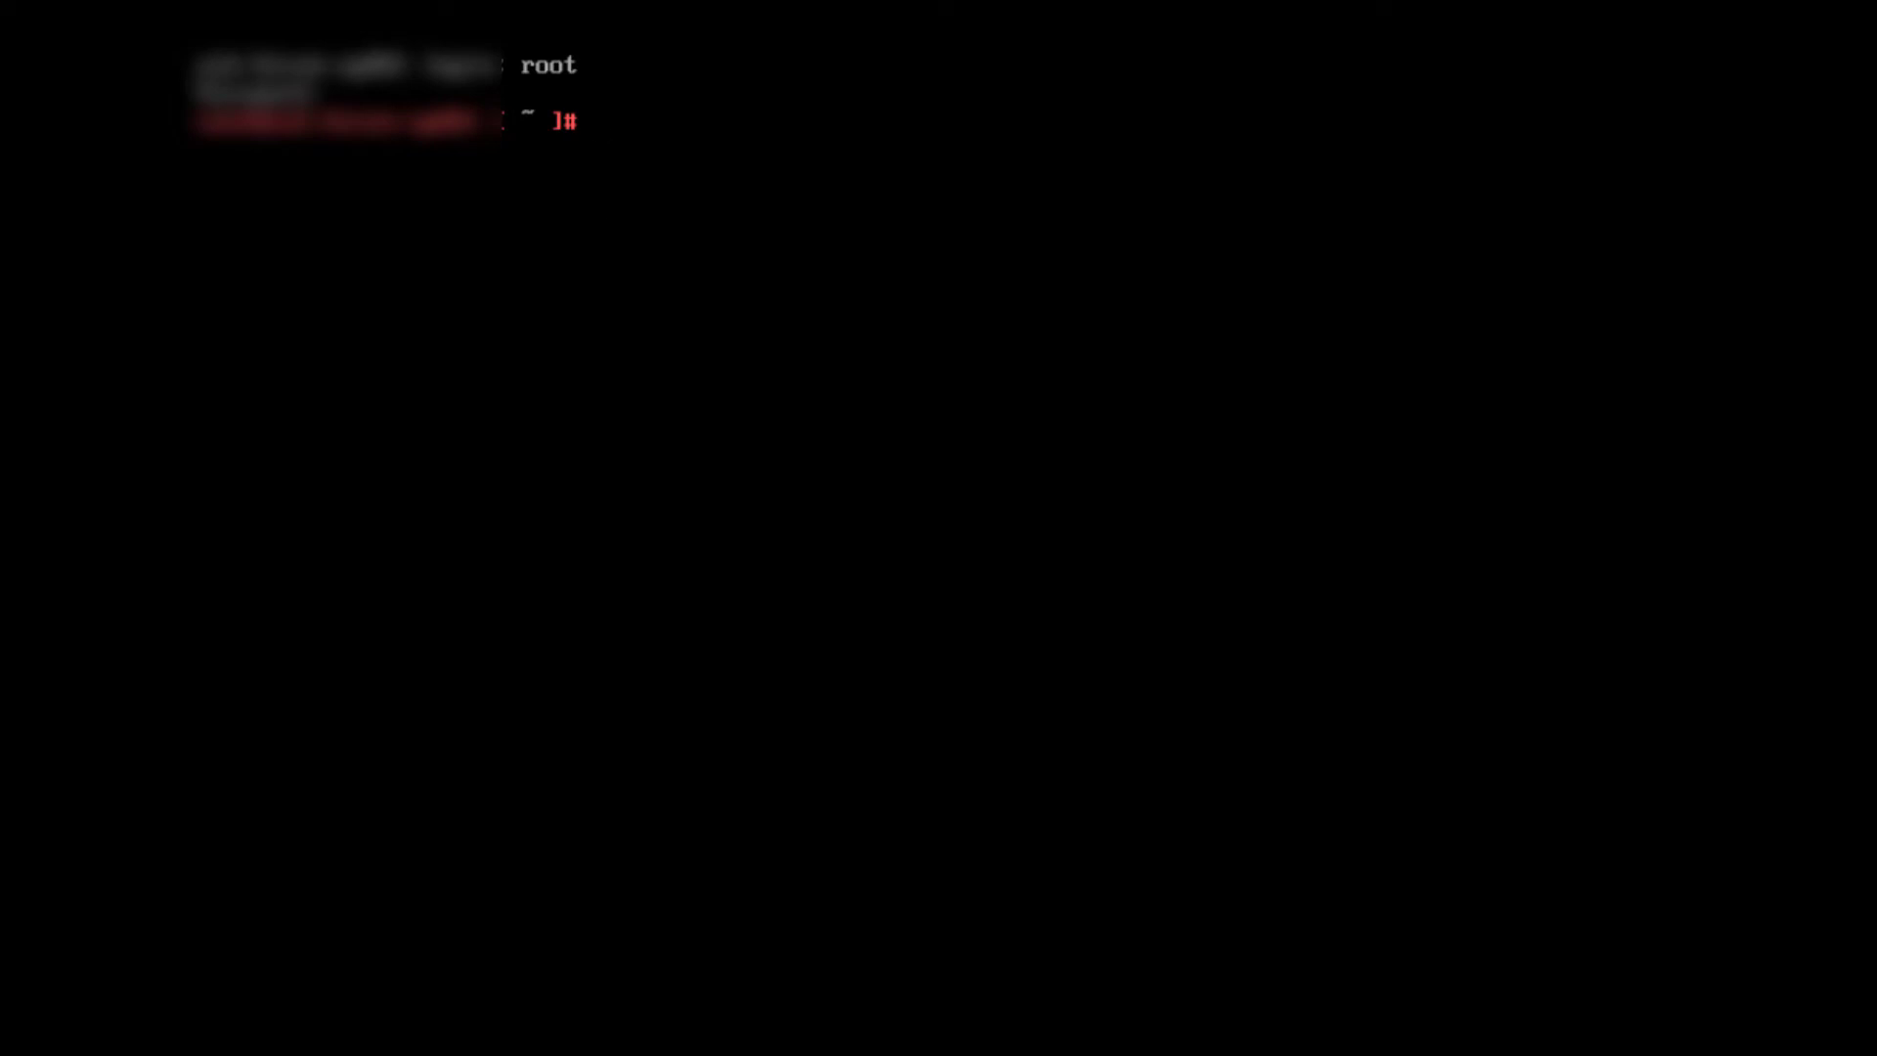
- Run the network configuration script /opt/vmware/share/vami/vami_config_net
type("/opt/vmware/")
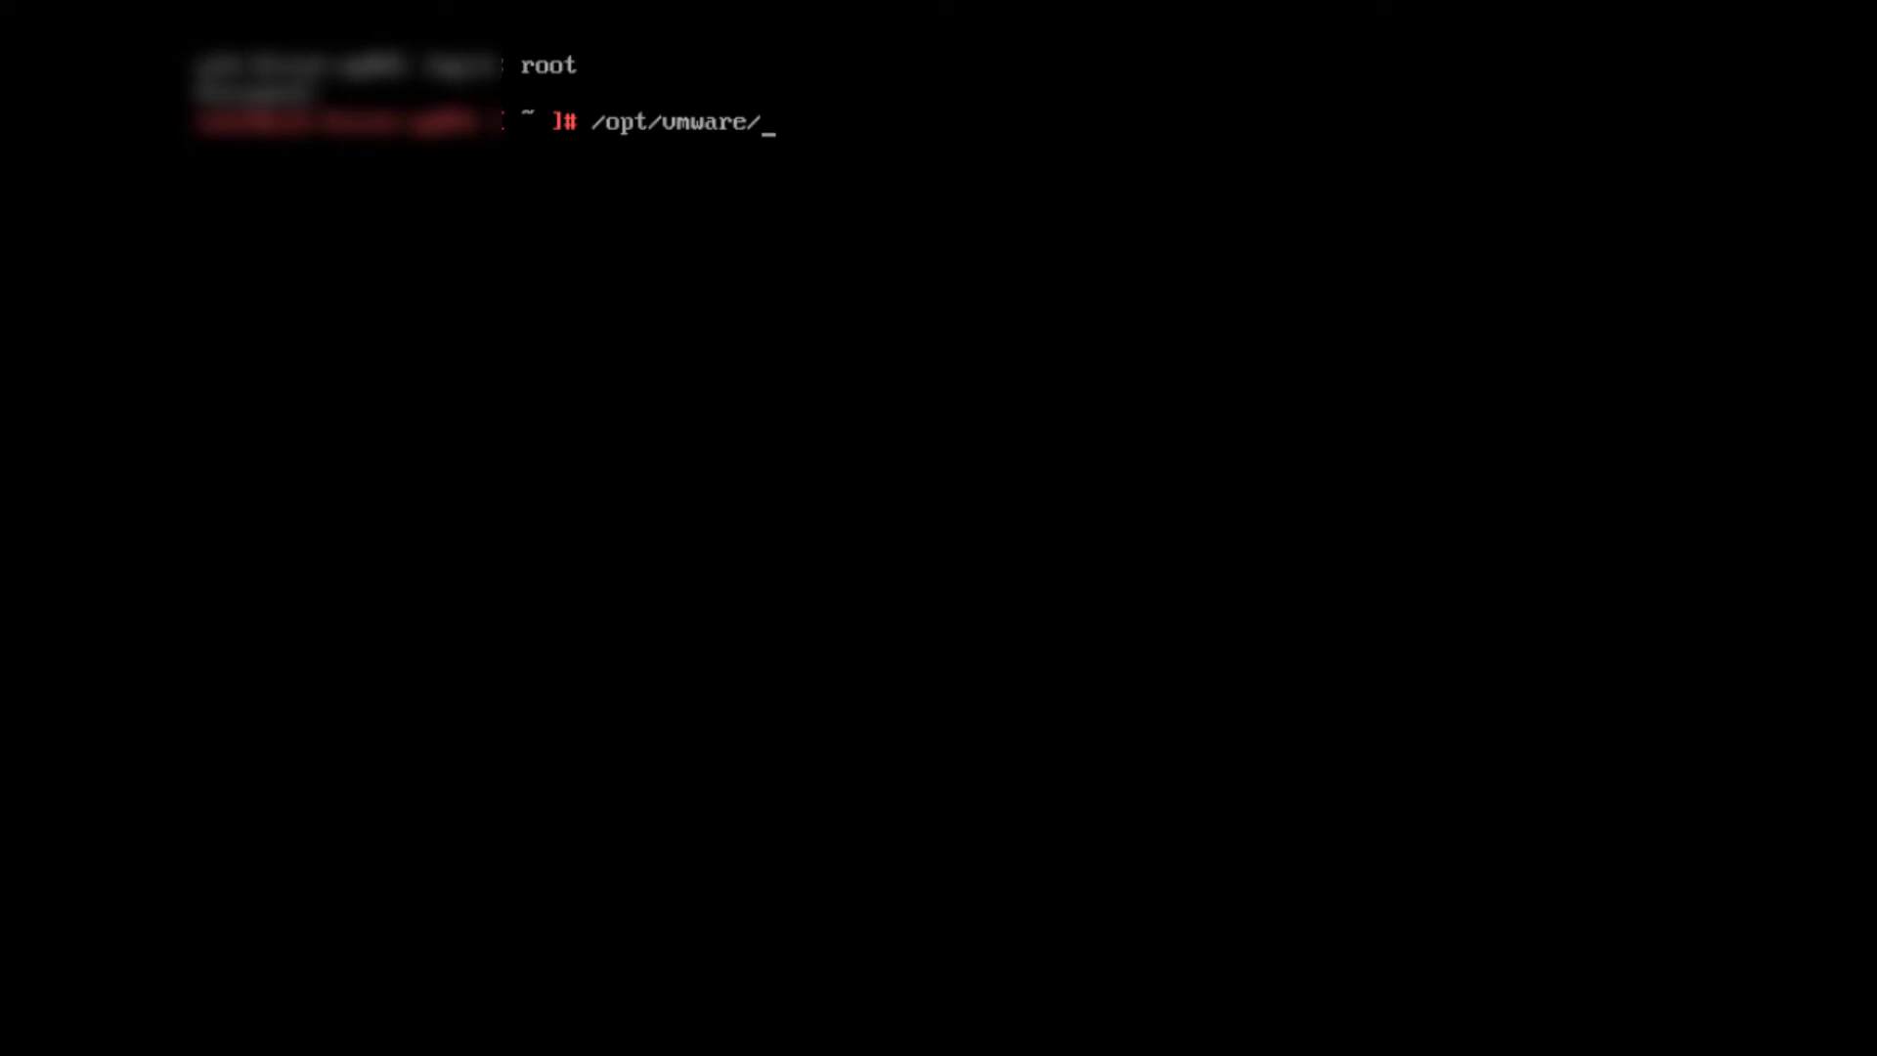
type("sha")
key("Tab")
type("vam")
key("Tab")
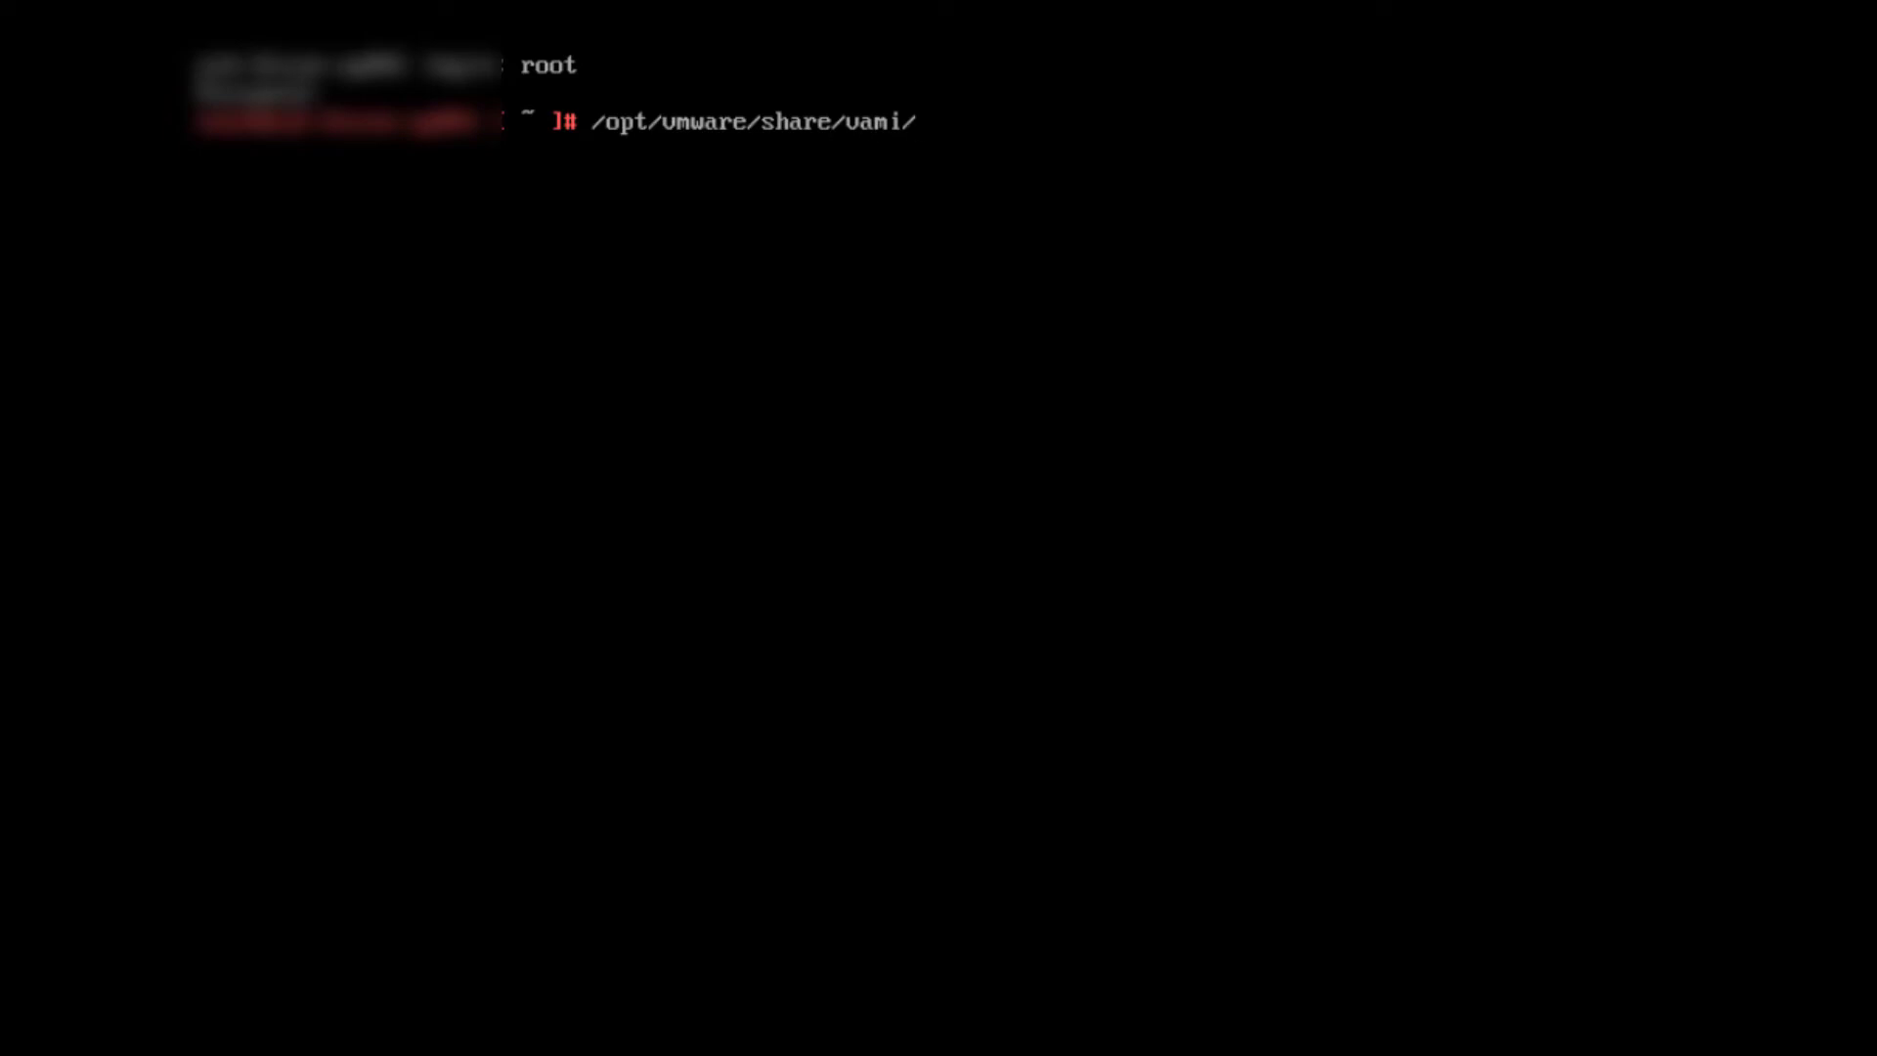
type("vami")
type("_conf")
key("Tab")
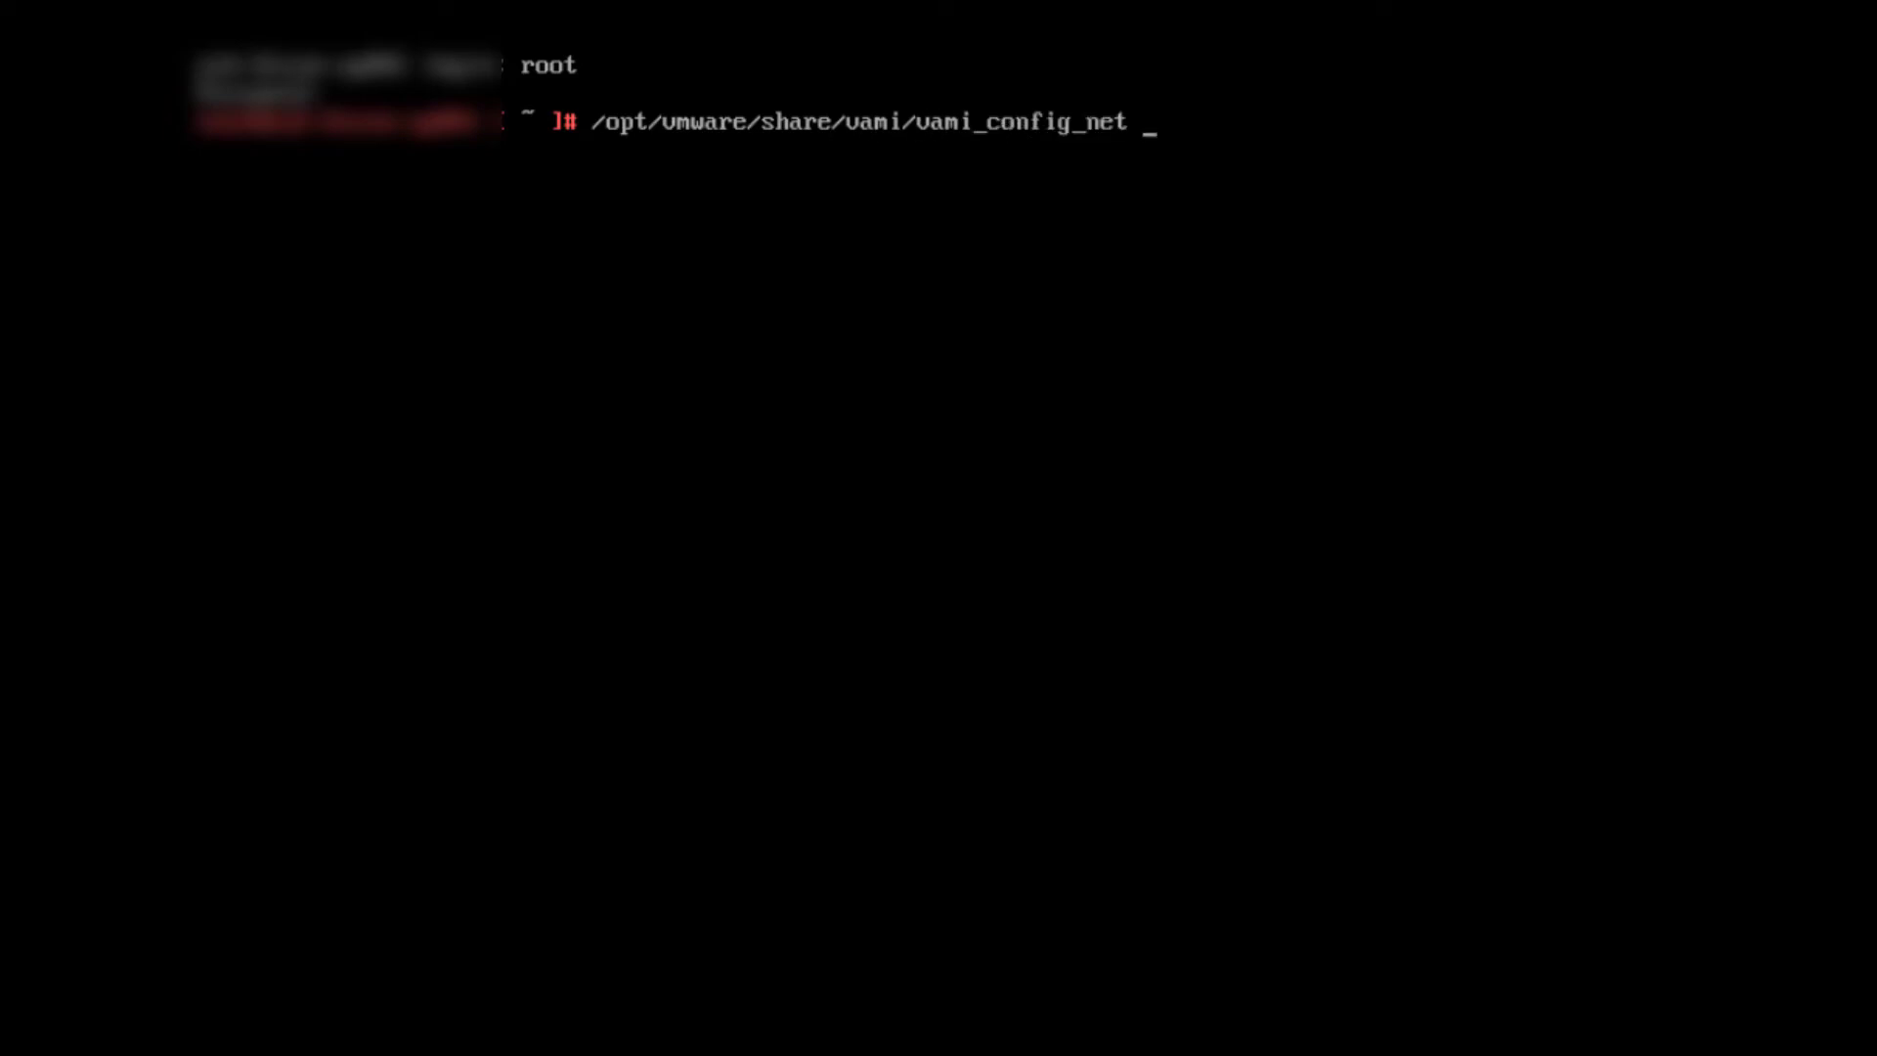
key("Return")
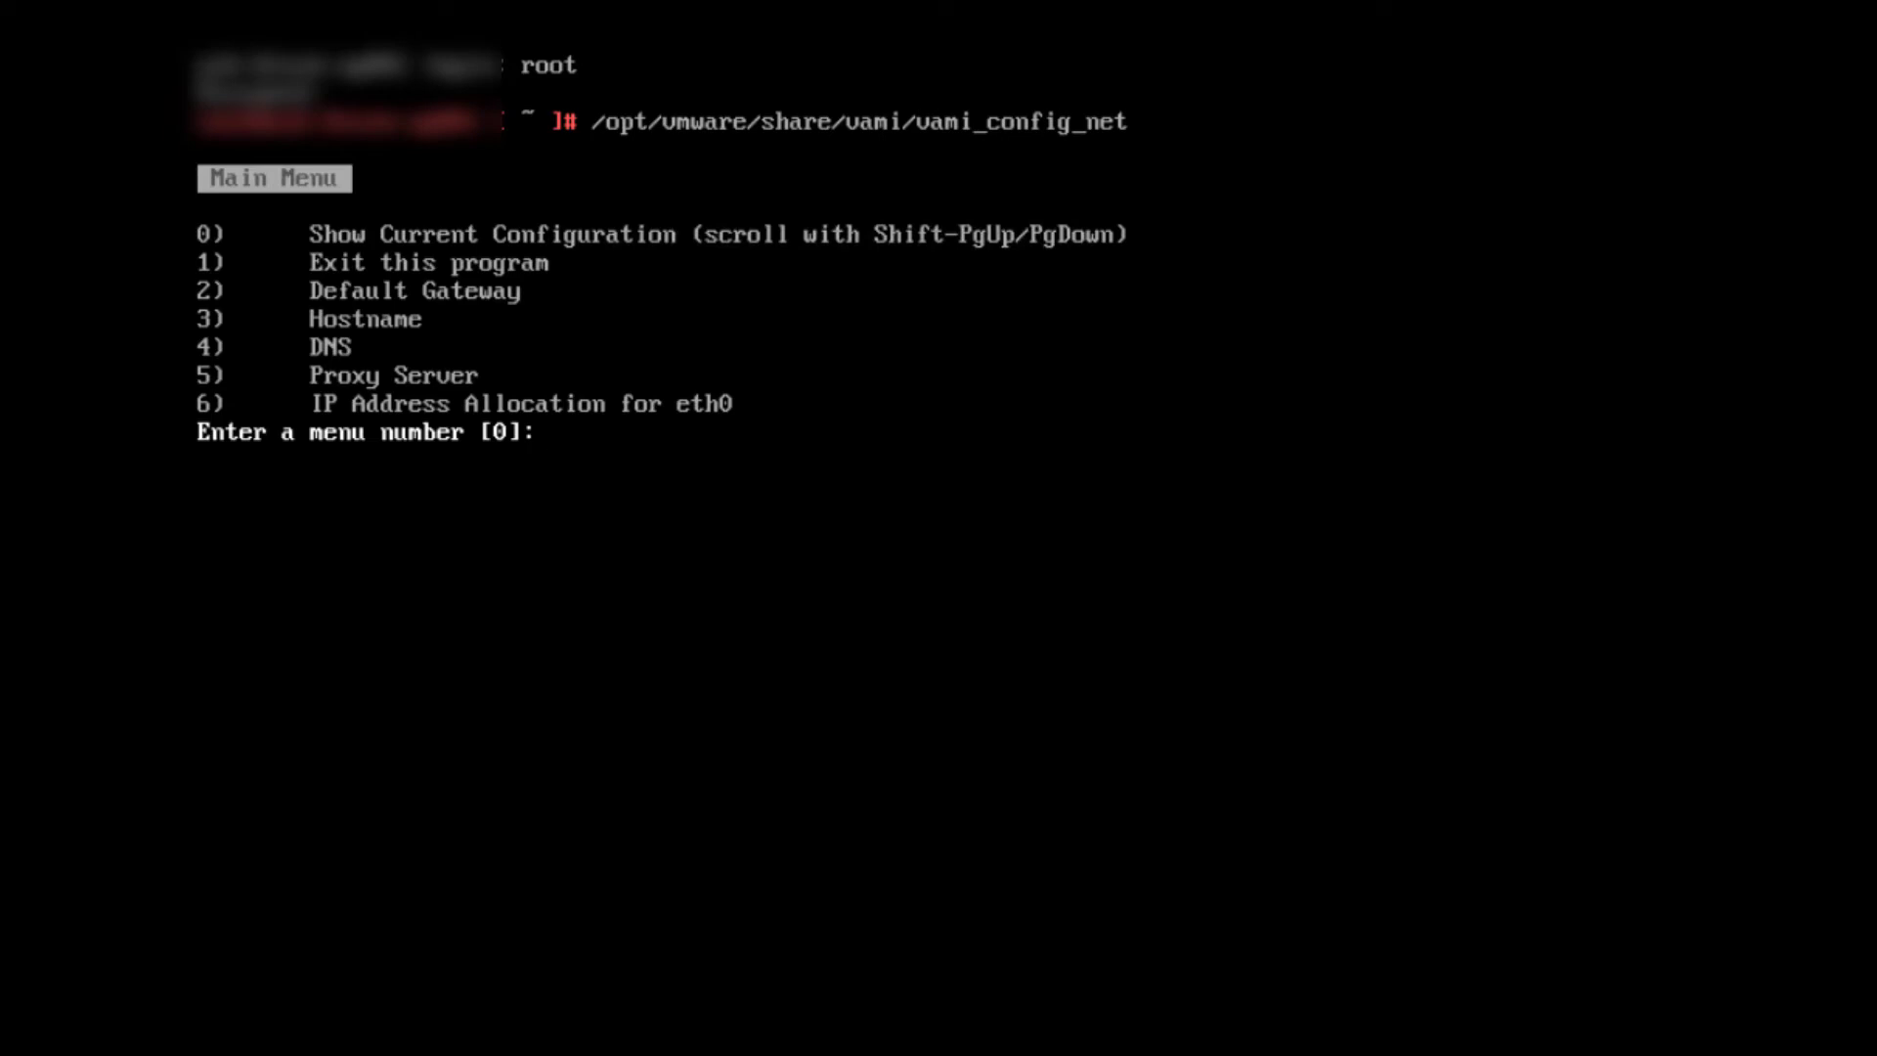
- Show the current network configuration for eth0 through the script's main menu option 0
type("2")
key("BackSpace")
type("0")
key("Return")
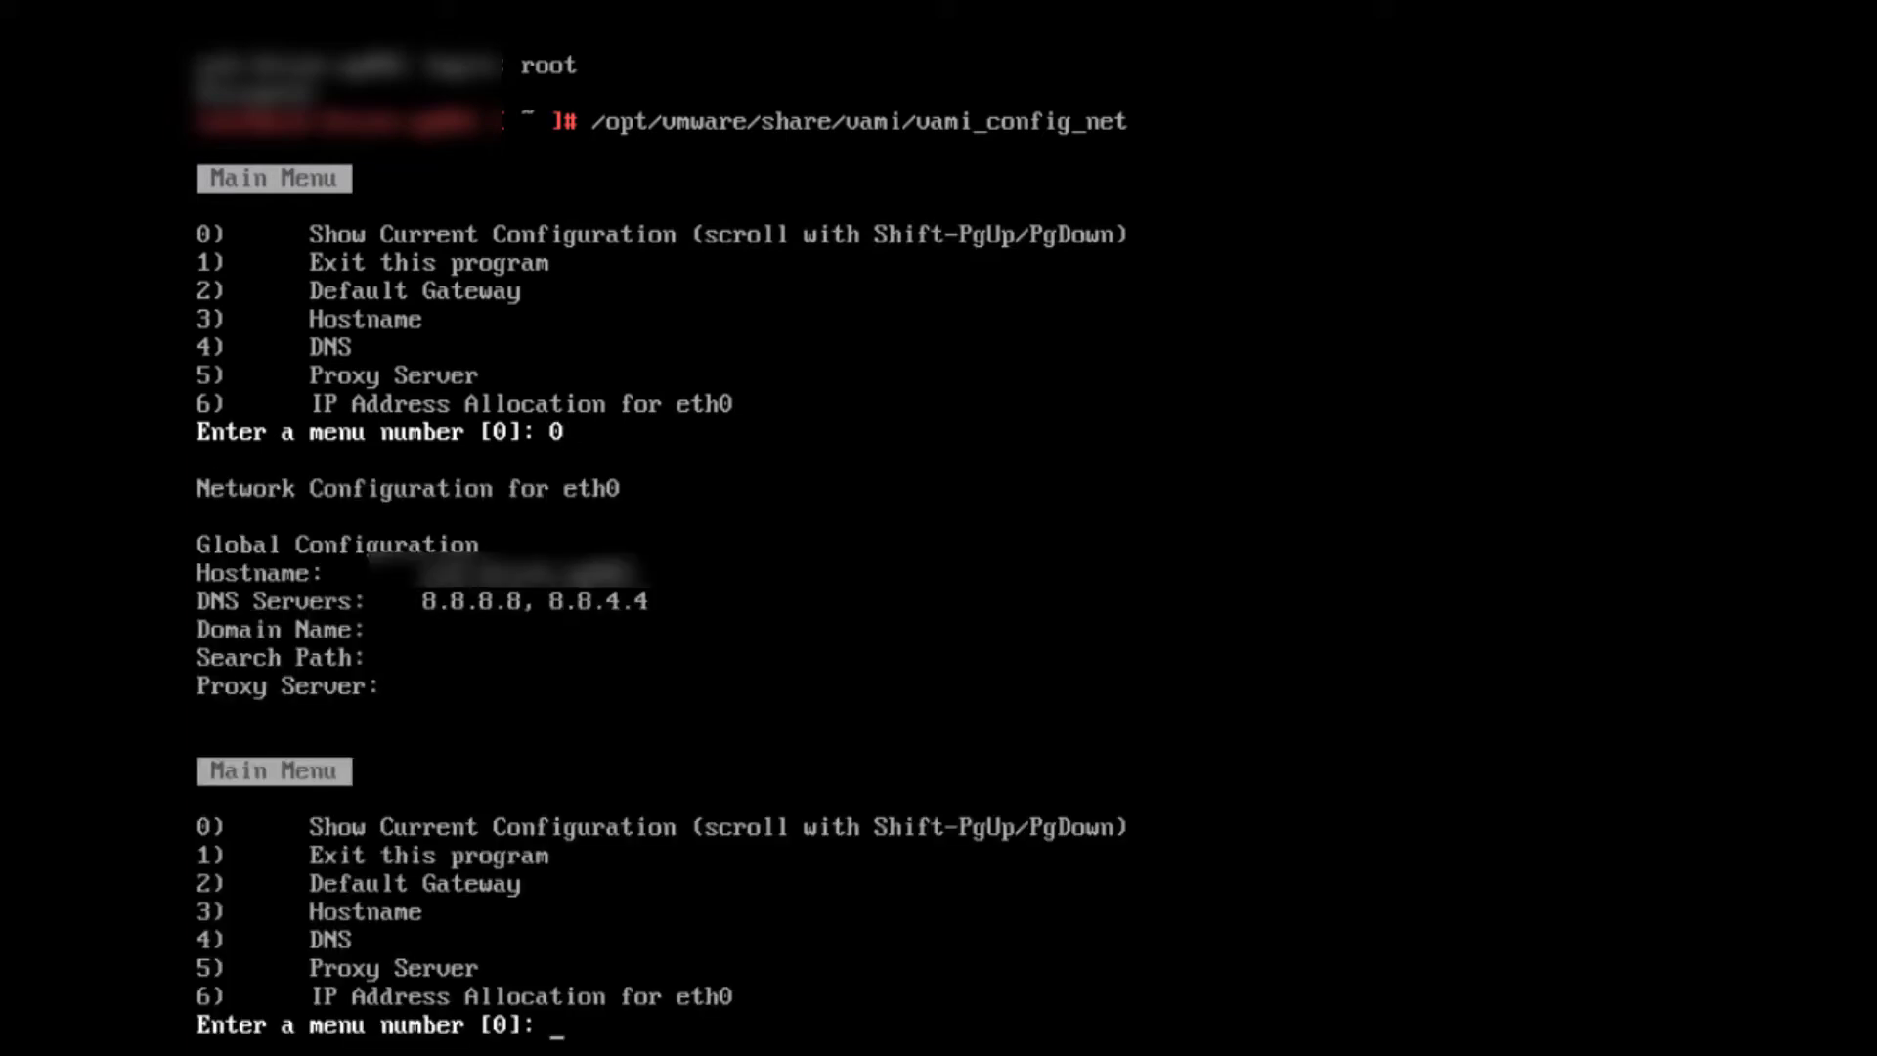
- Try to set the default gateway to 10.2.53.1 through main menu option 2
type("2")
key("Return")
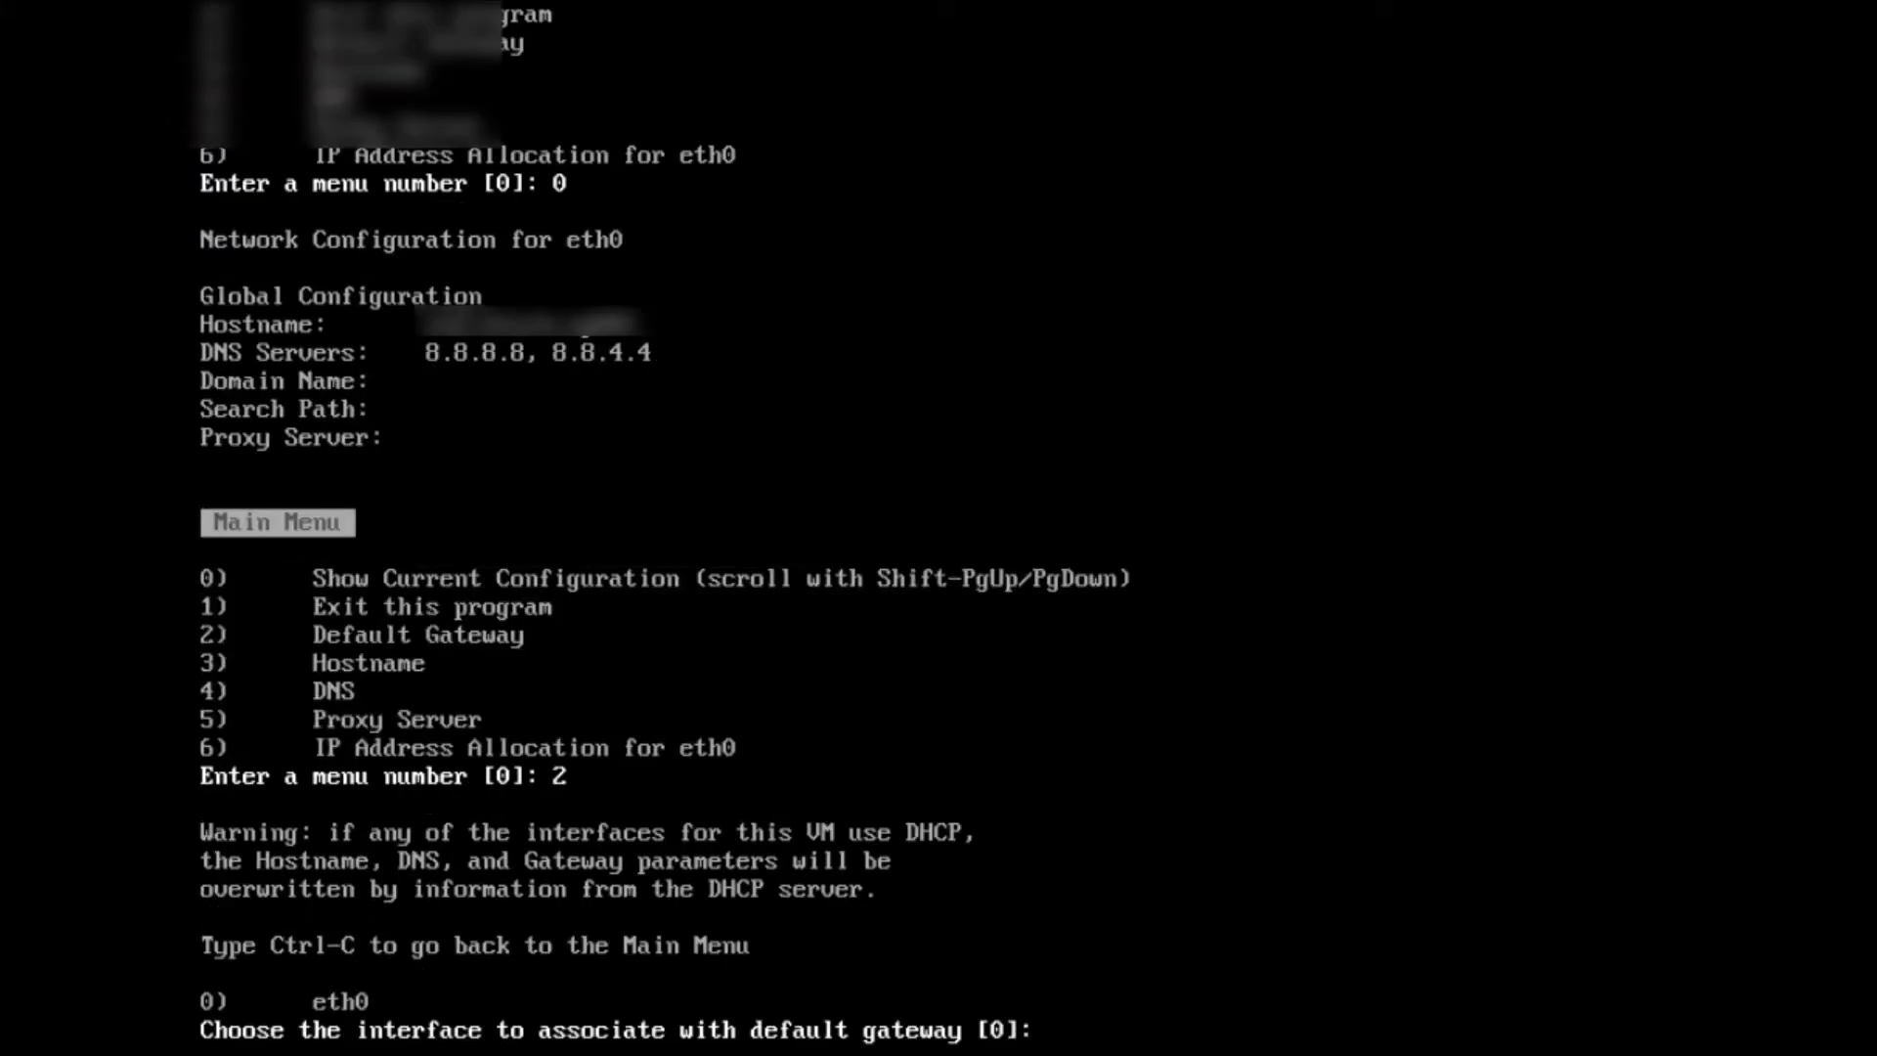
type("10.2.53.1")
key("Return")
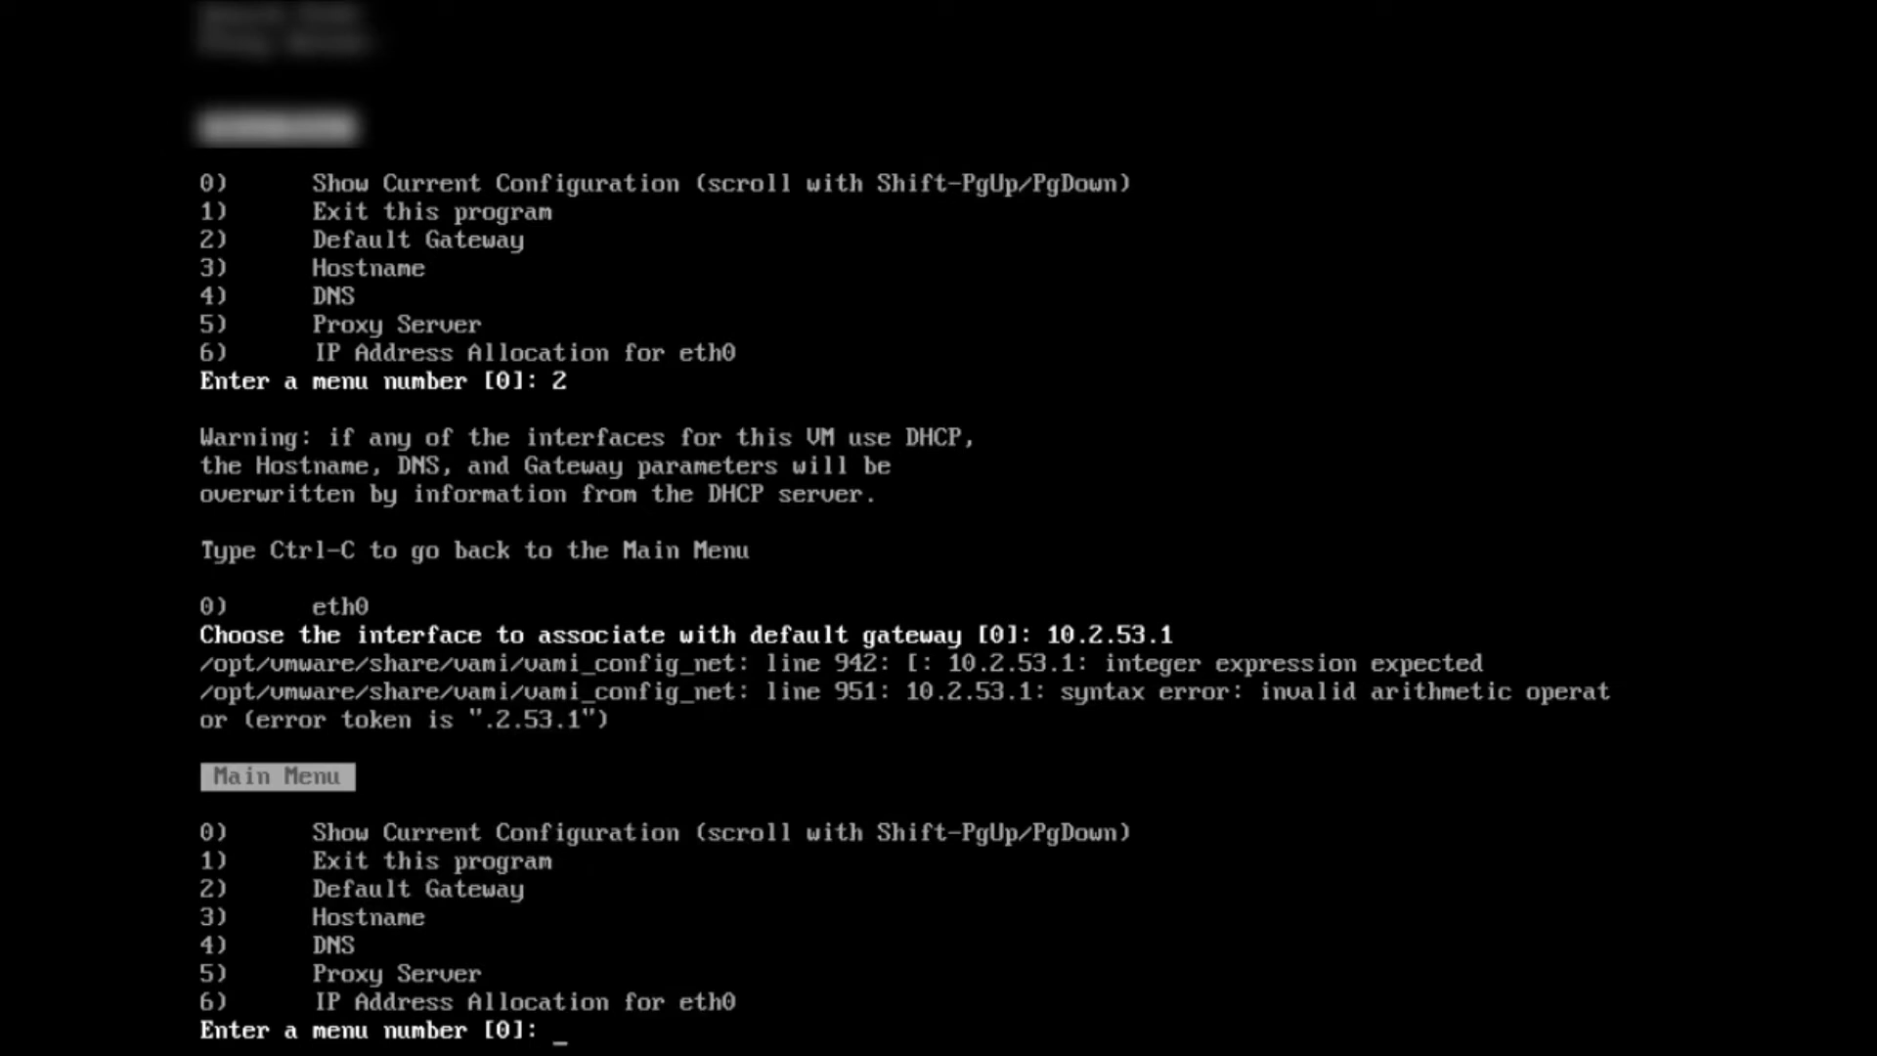
- Try twice to configure DNS through main menu option 4
type("4")
key("Return")
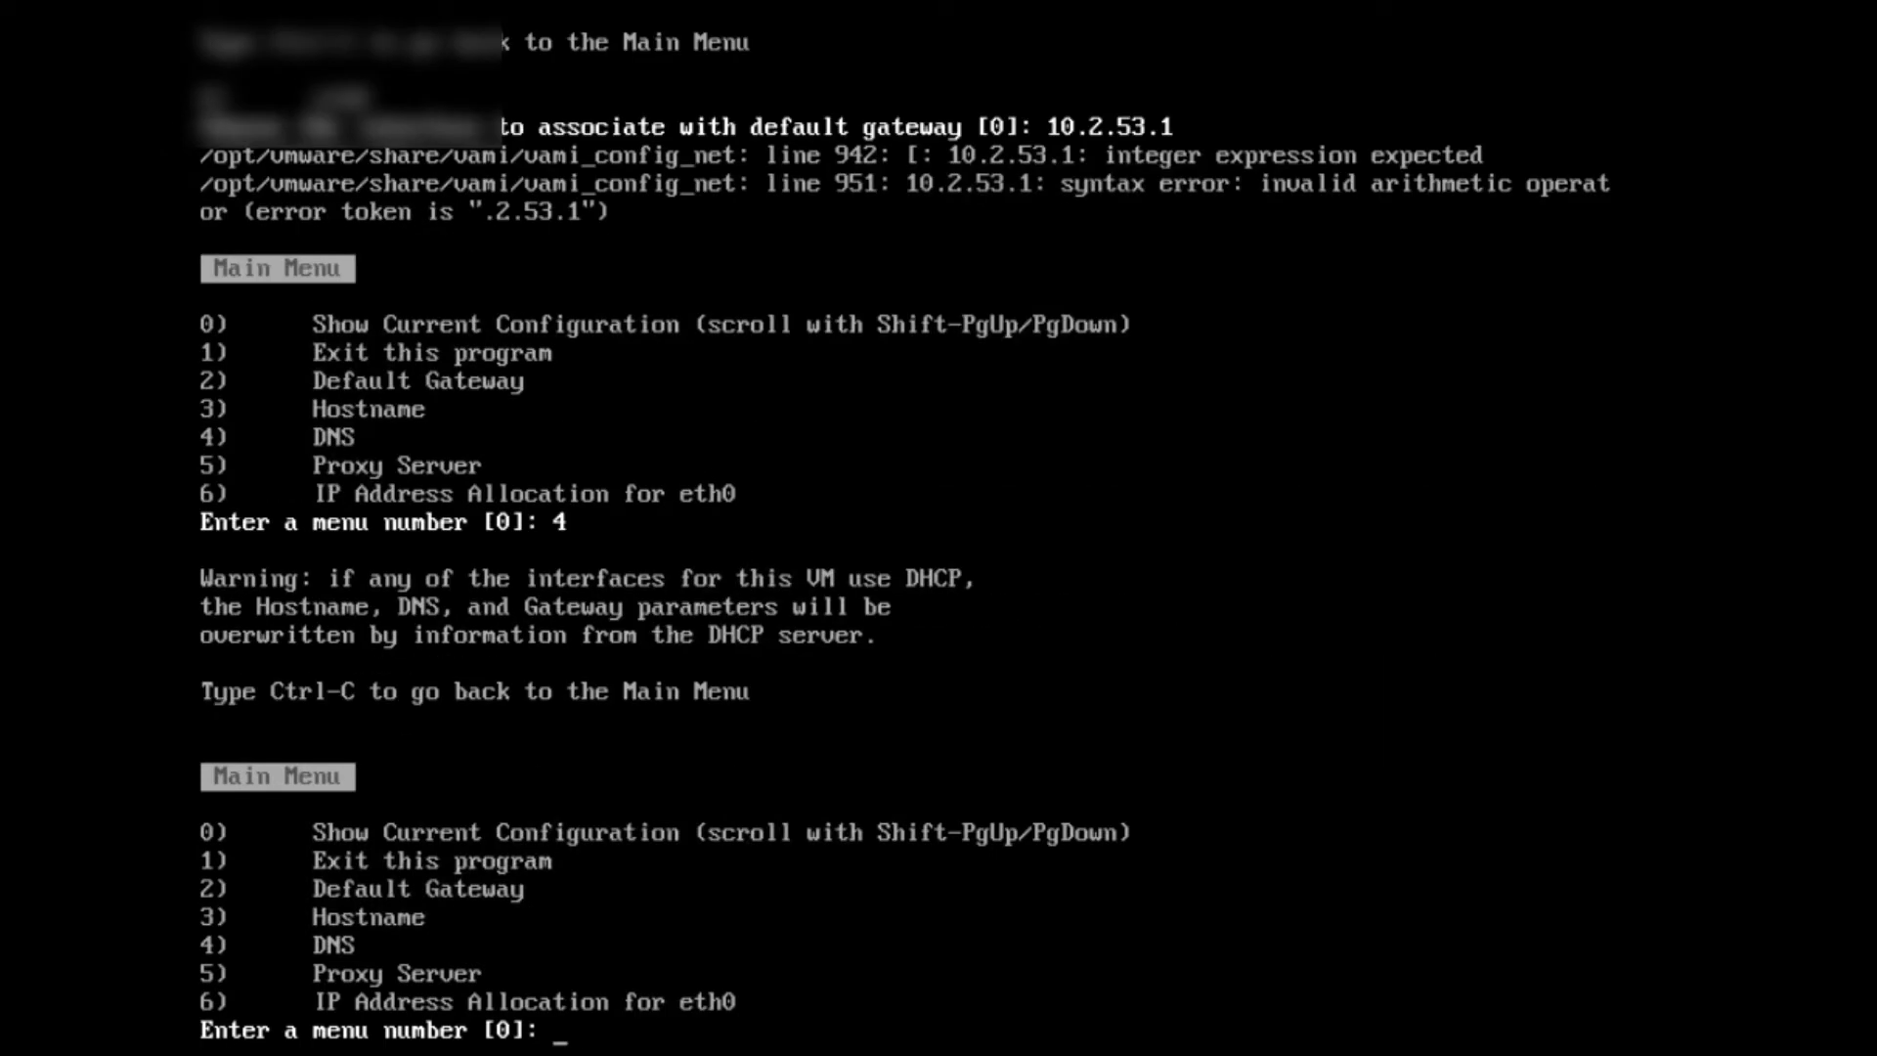
type("4")
key("Return")
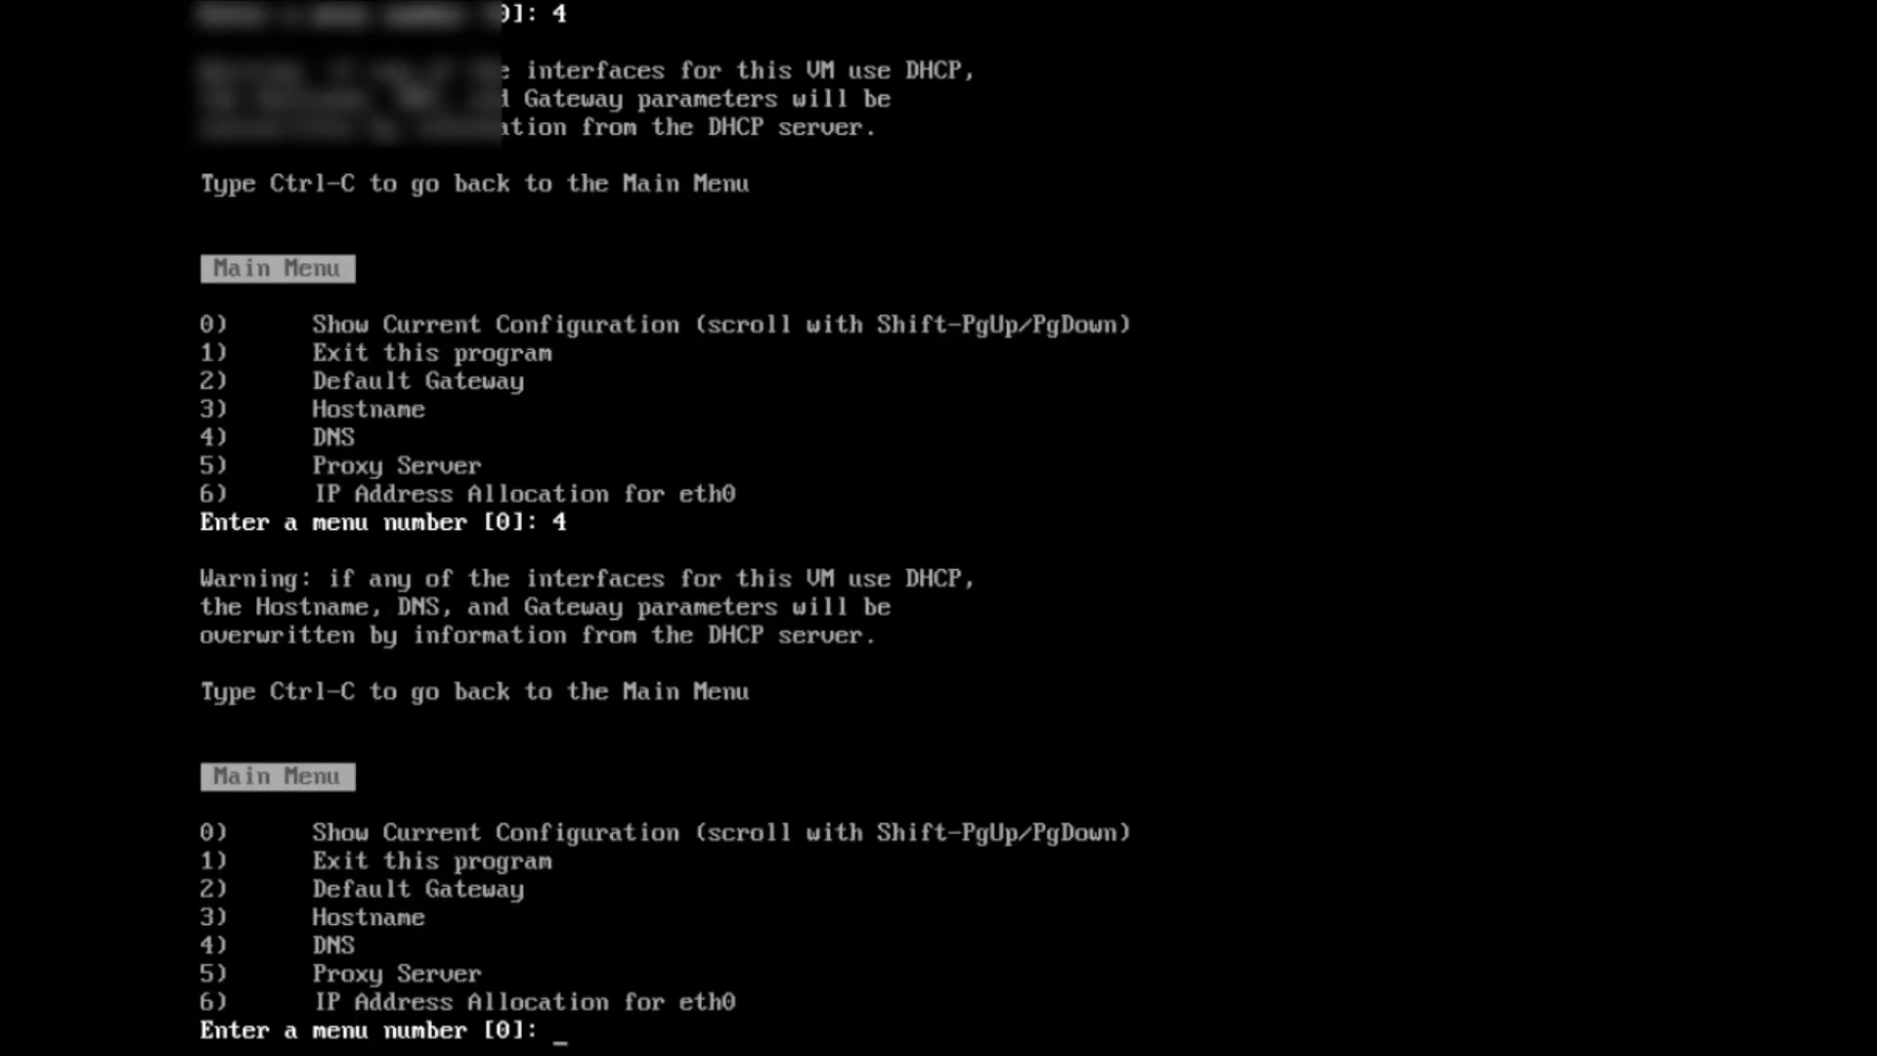
- Display the current network configuration twice more, and try the DNS option again
type("0")
key("Return")
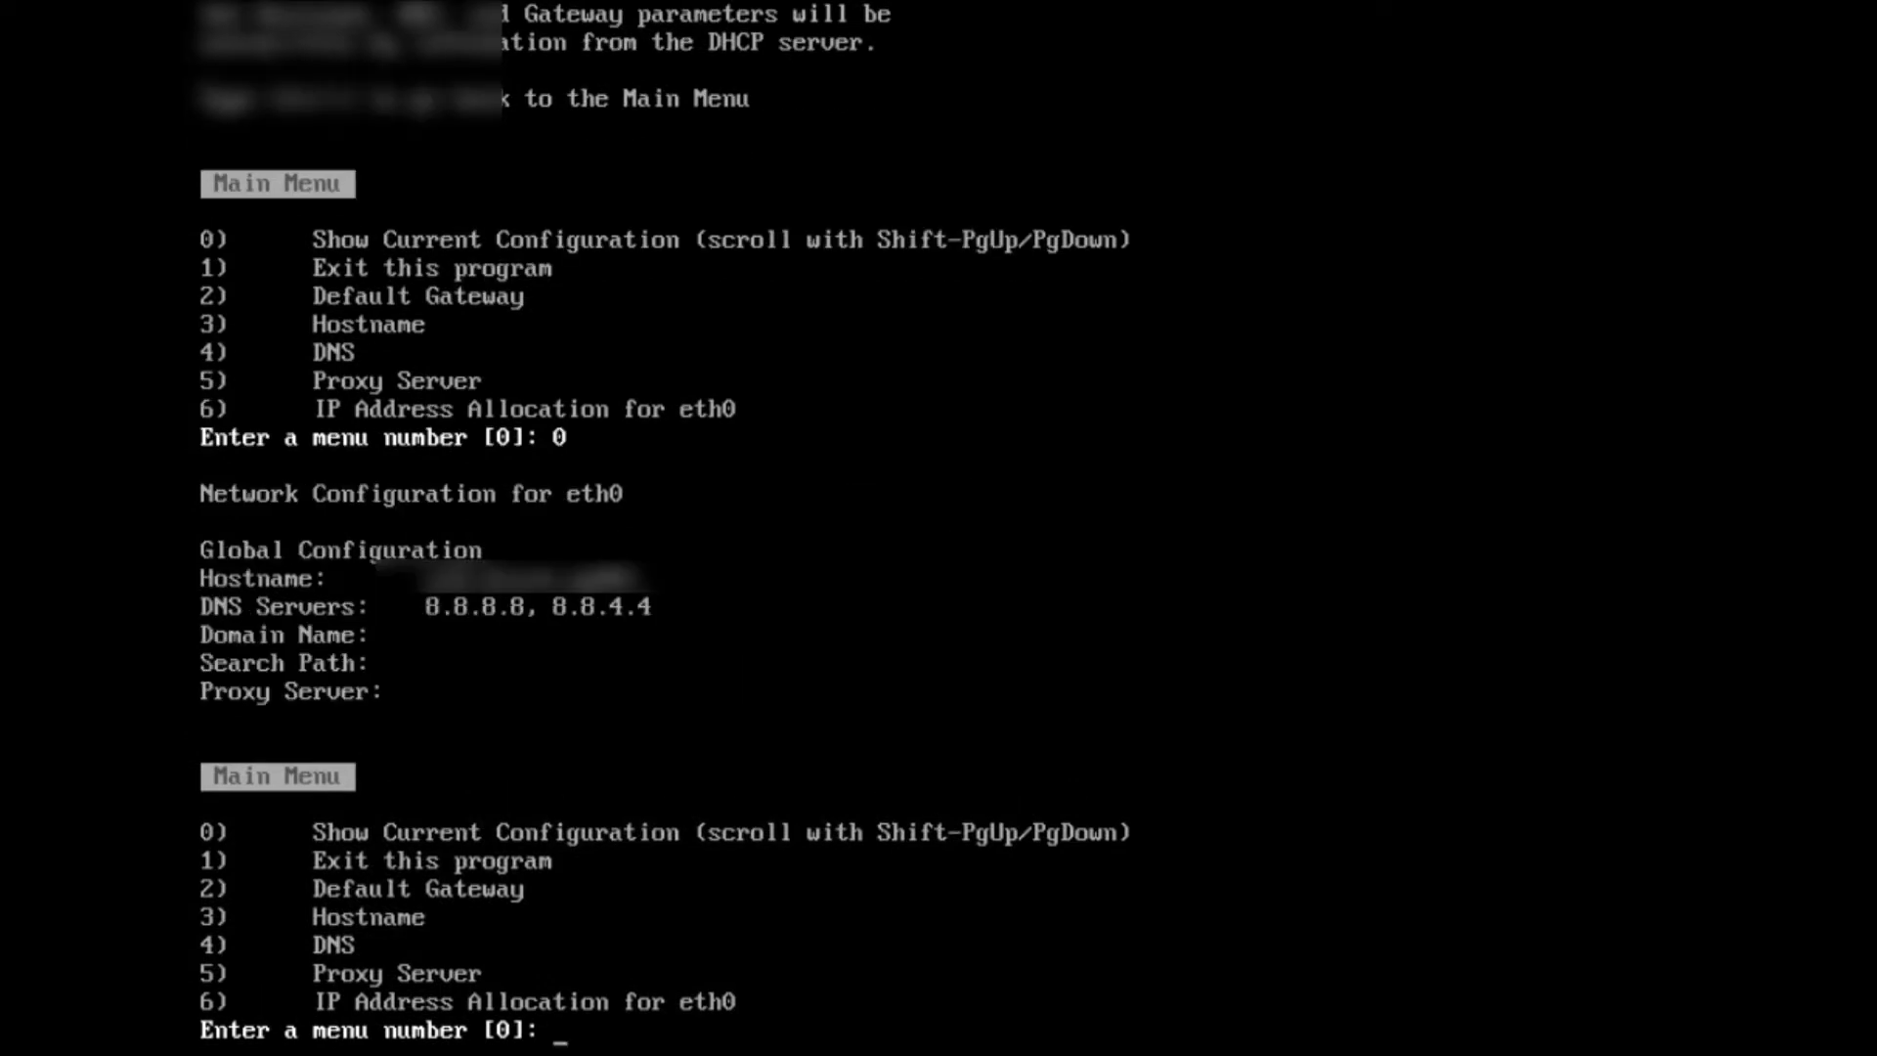
type("0")
key("Return")
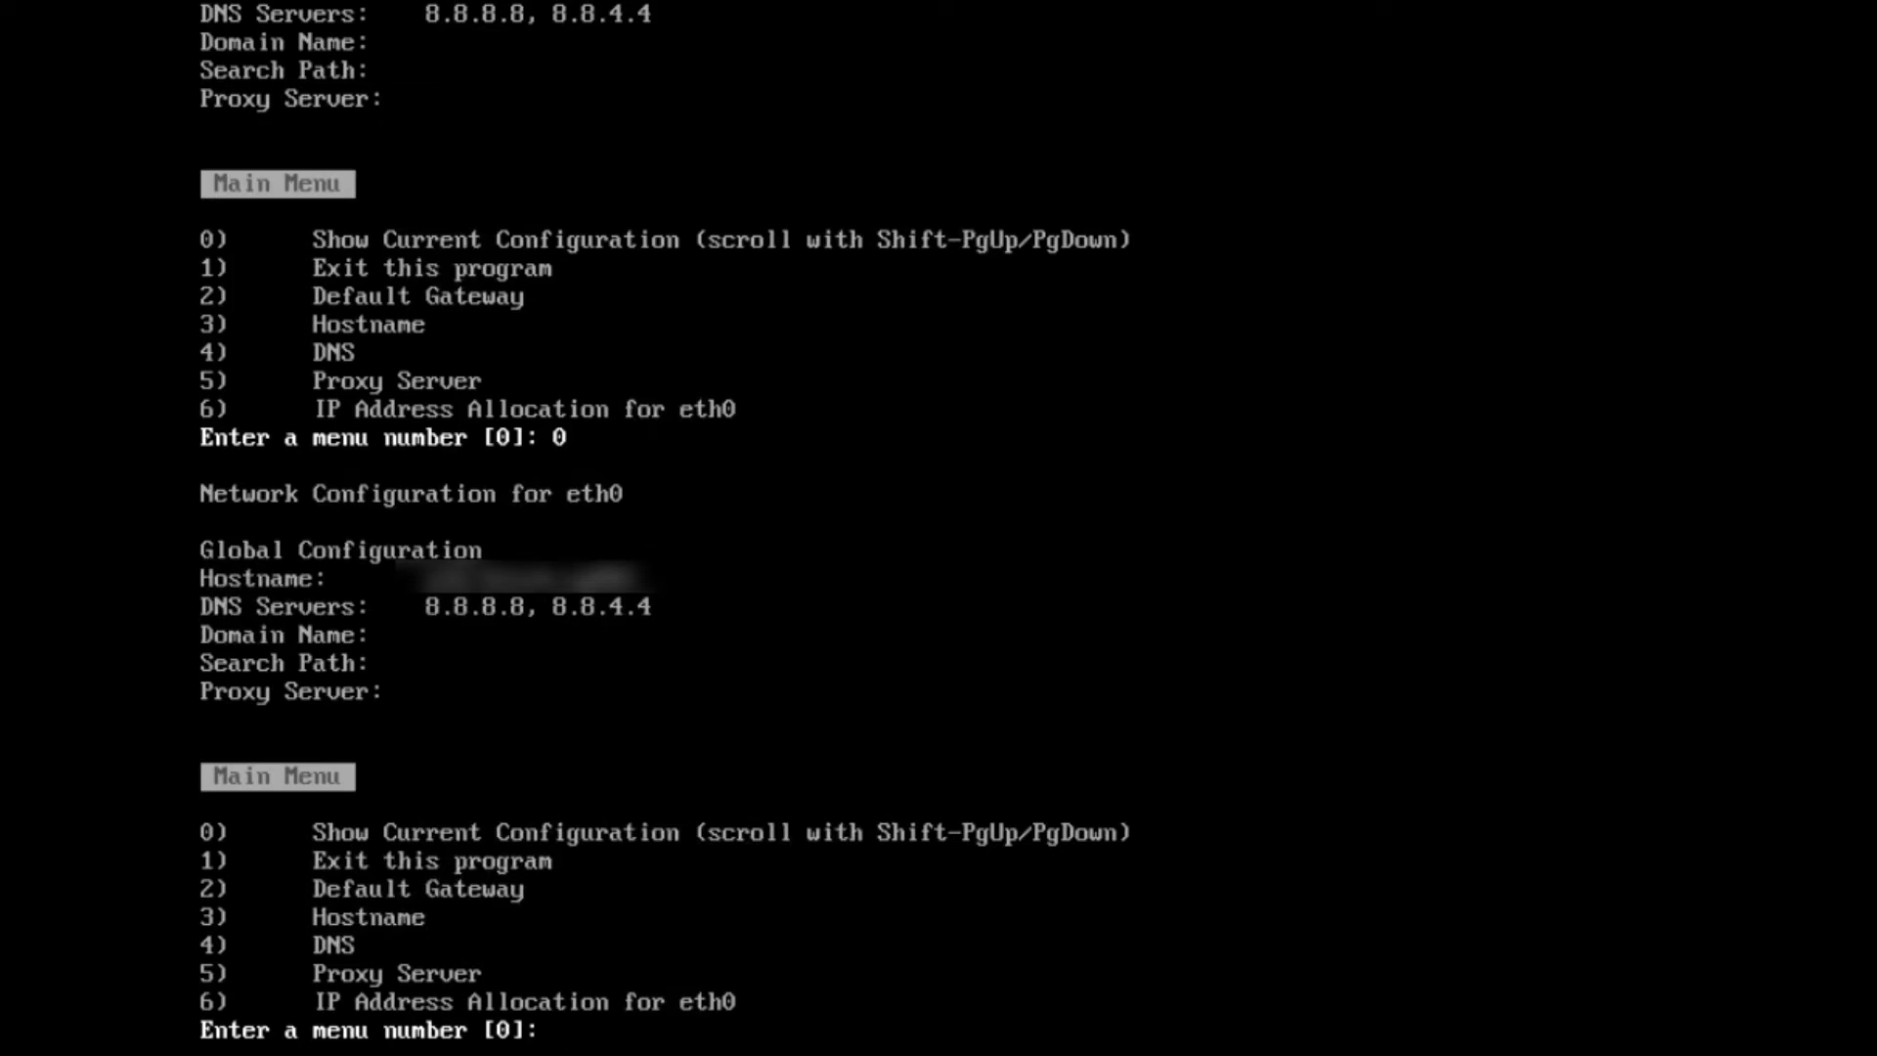
type("4")
key("Return")
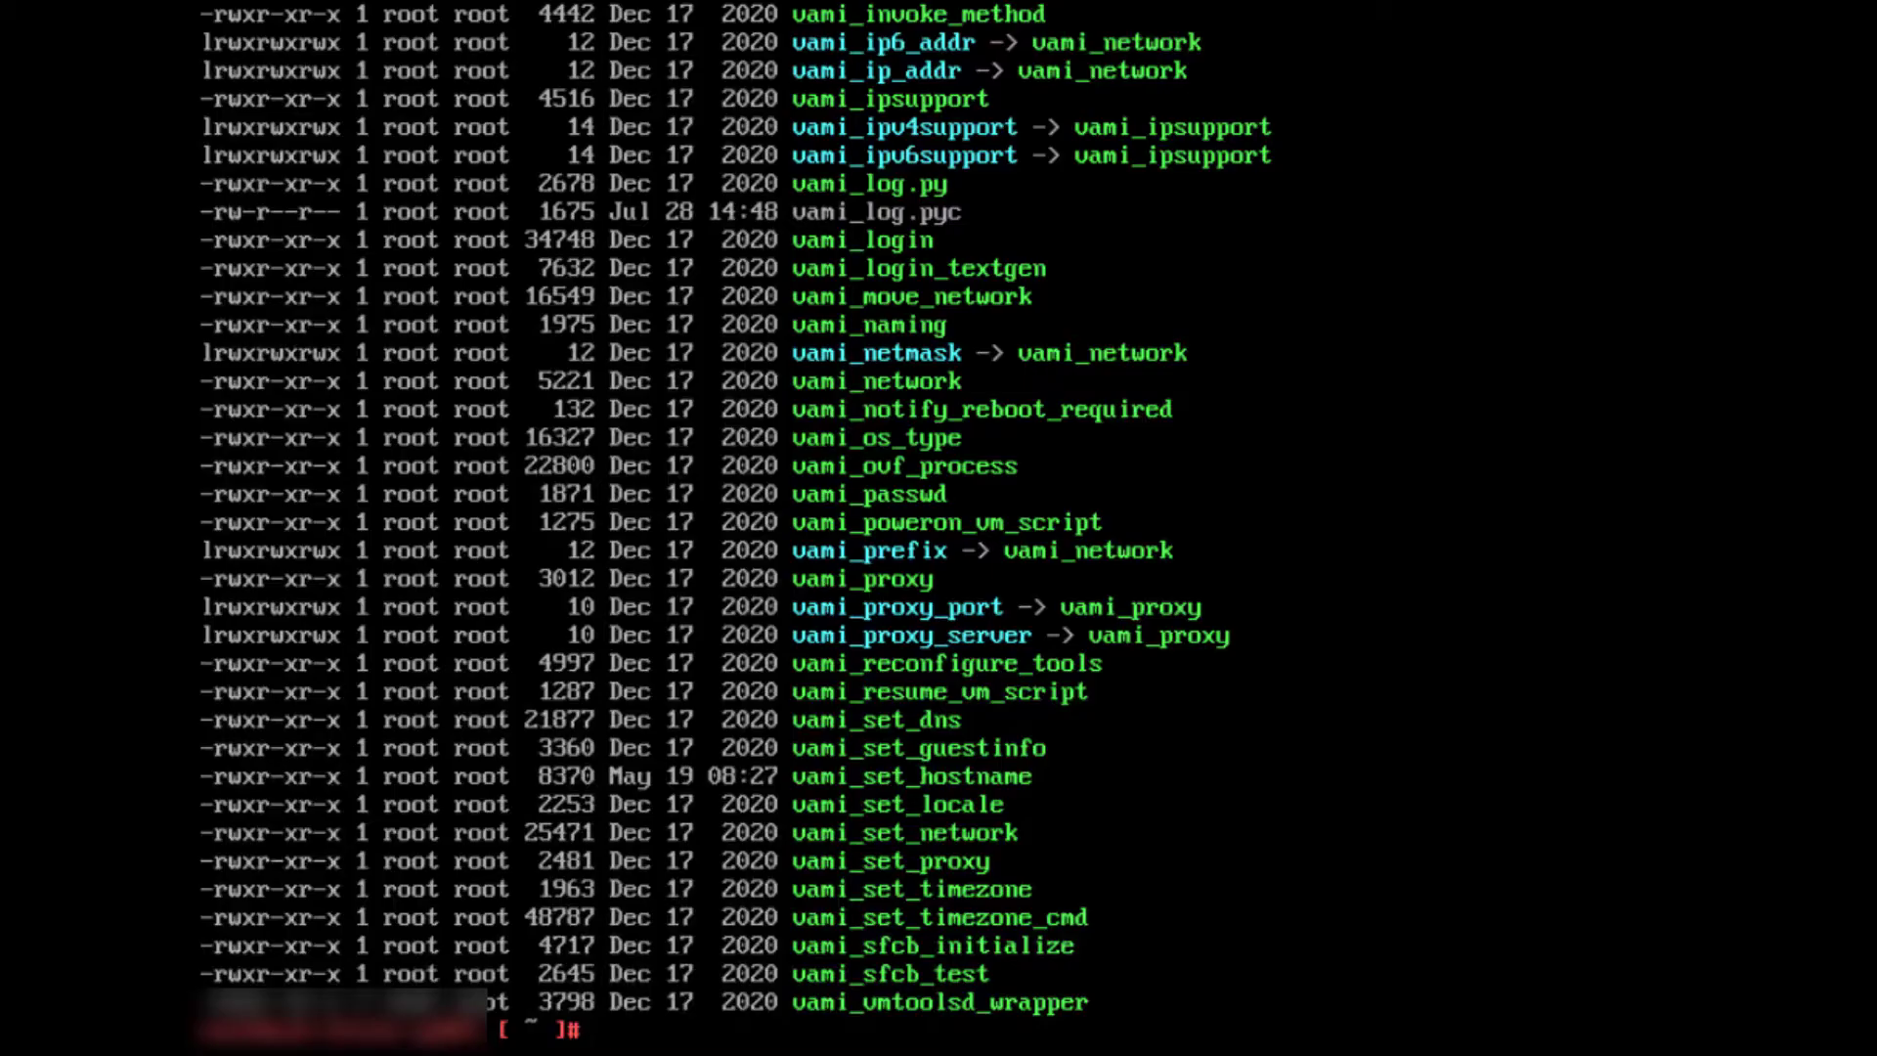
- List the configuration of the network interfaces with ifconfig
type("ifconfig")
key("Return")
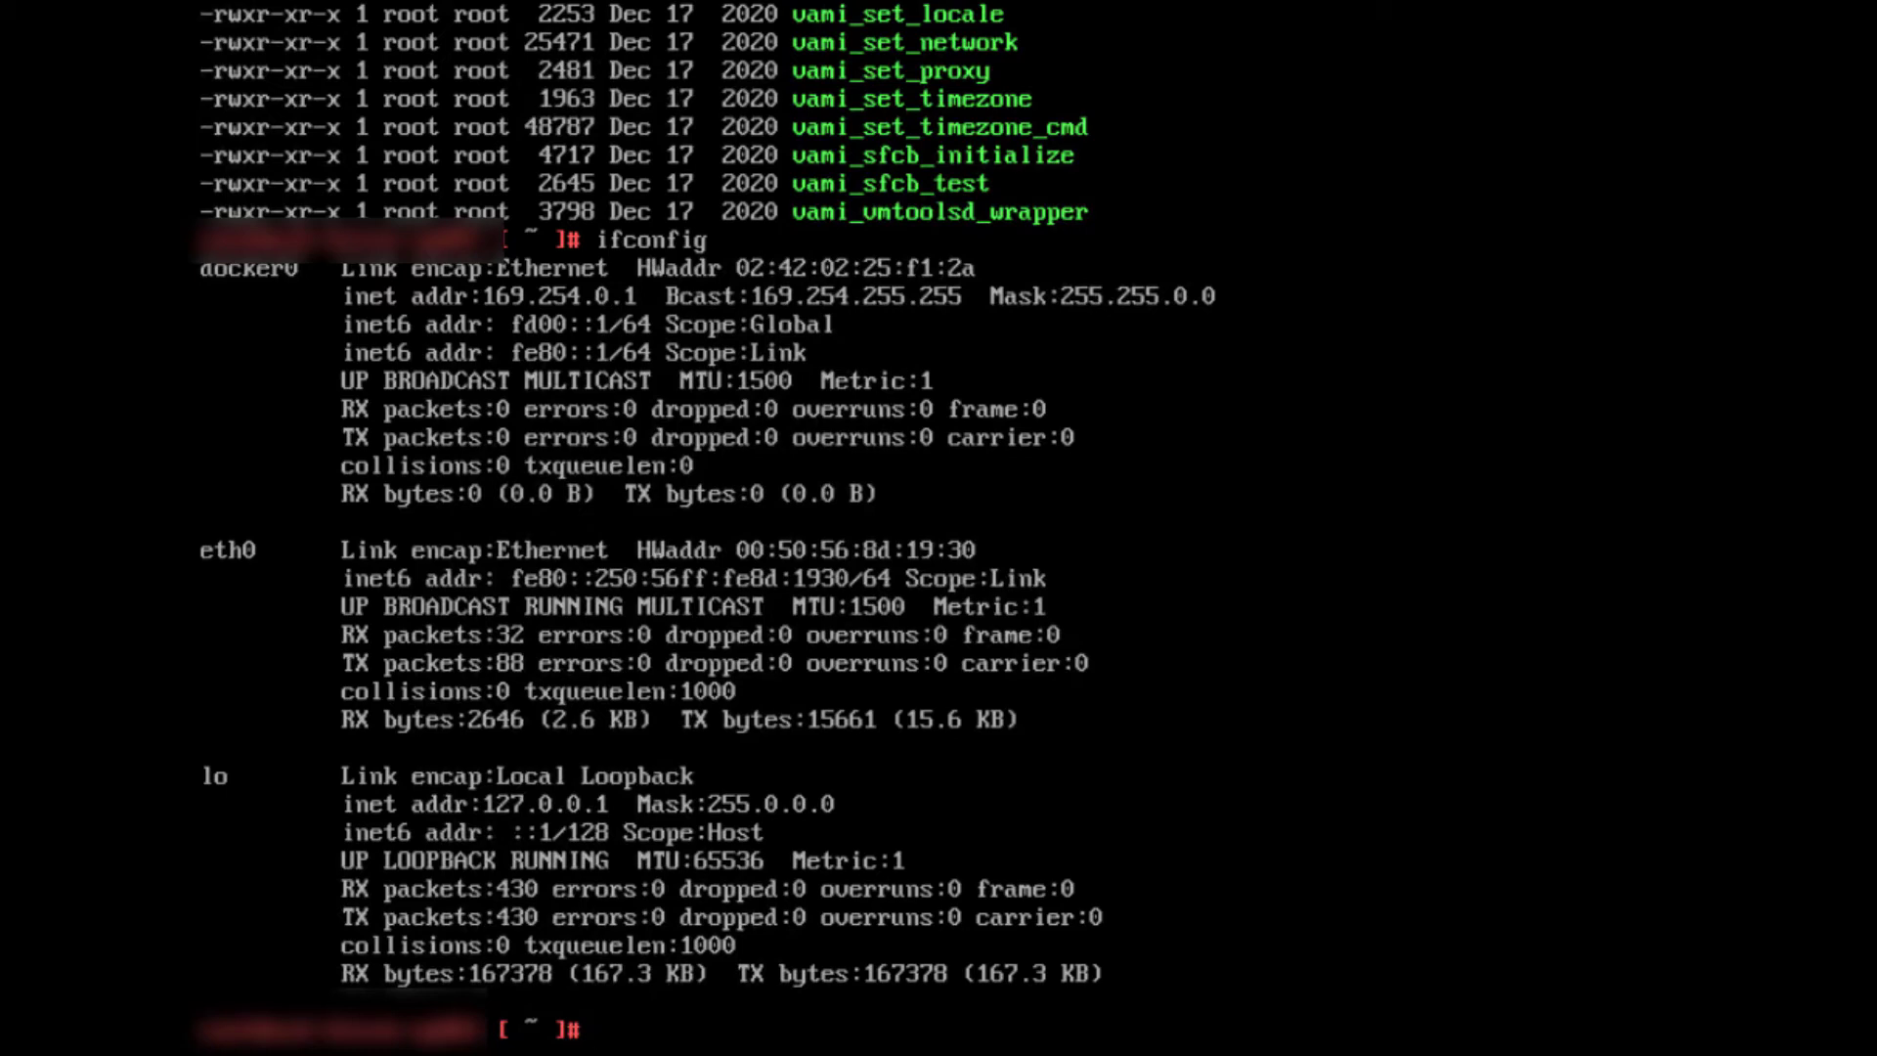
- Recall the earlier vami_config_net command and change it to /opt/vmware/share/vami/vami_set_network without running it
key("Up")
key("Up")
key("Up")
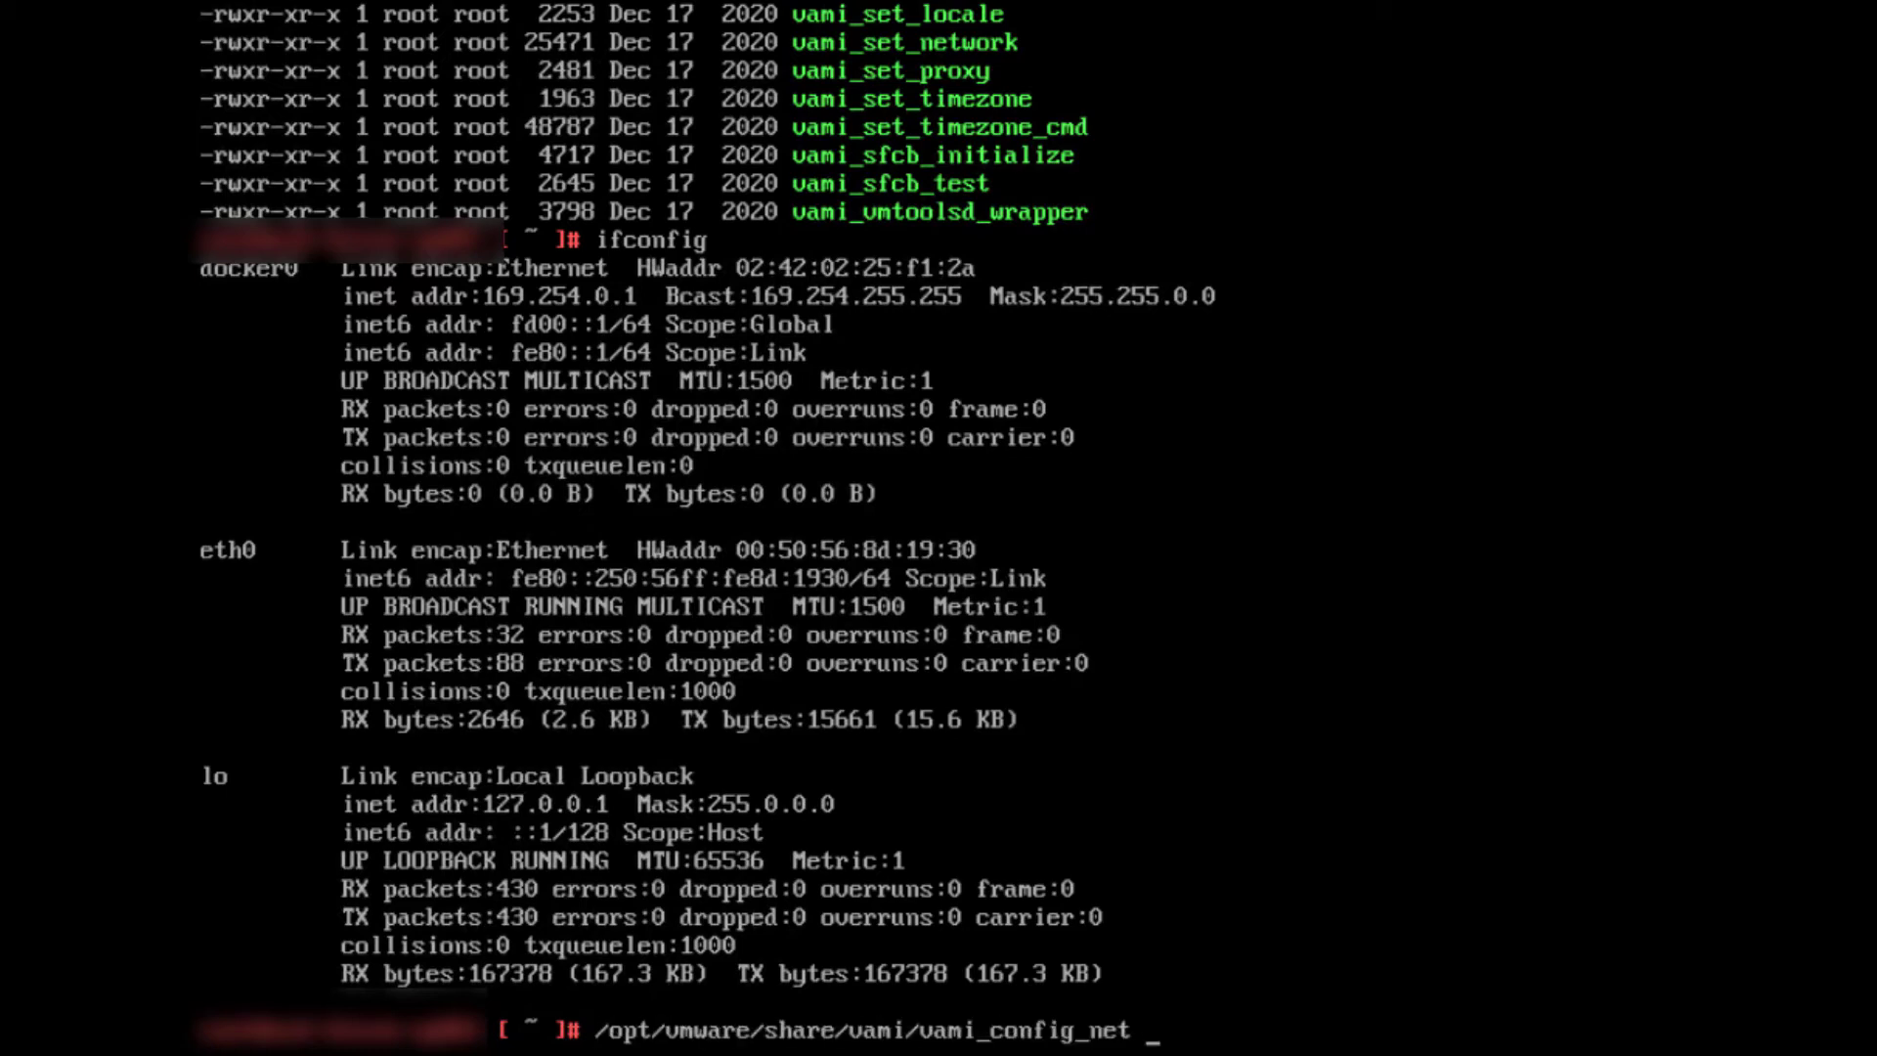
key("BackSpace")
key("BackSpace")
key("BackSpace")
key("BackSpace")
key("BackSpace")
key("BackSpace")
key("BackSpace")
key("BackSpace")
key("BackSpace")
key("BackSpace")
key("BackSpace")
type("set_n")
key("Tab")
- Complete and run the vami_set_network command for eth0 with STATICV4, address 10.2.53.26, netmask 255.255.255.0 and gateway 10.2.53.1
type("eth0")
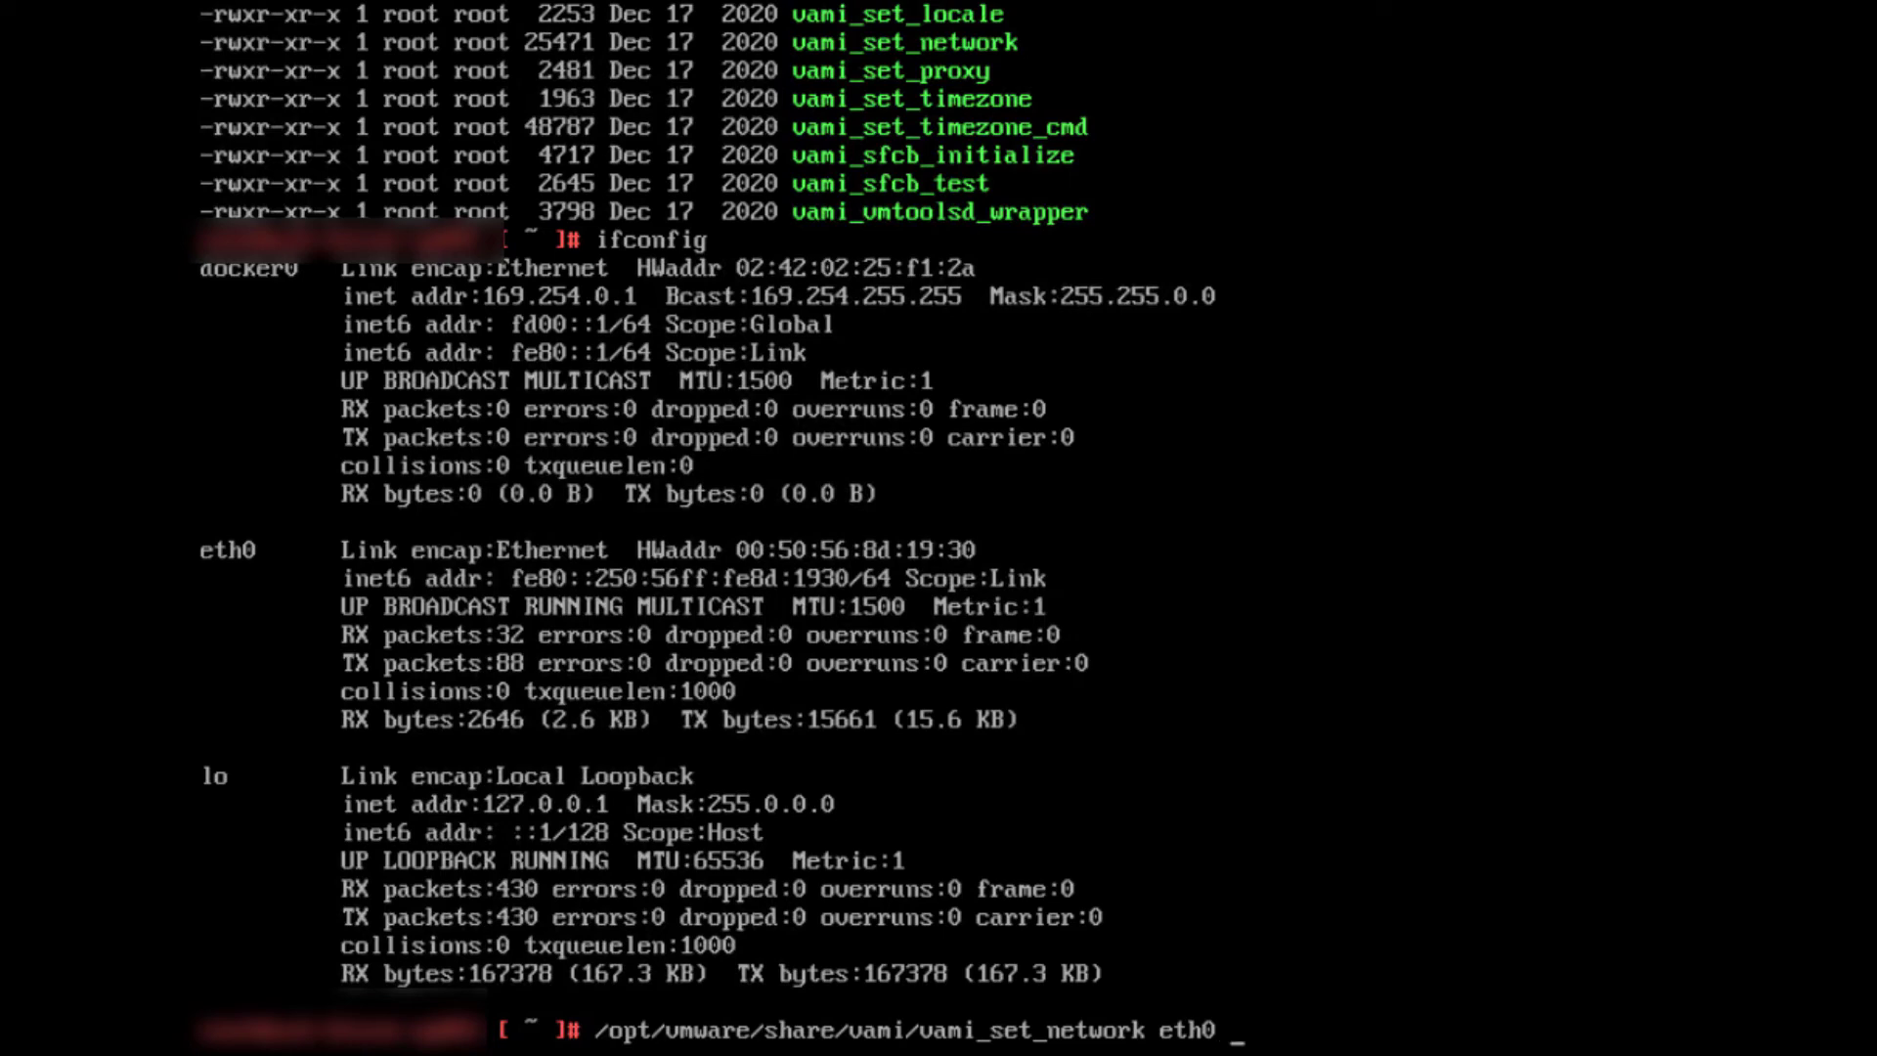
type(" STATICV4")
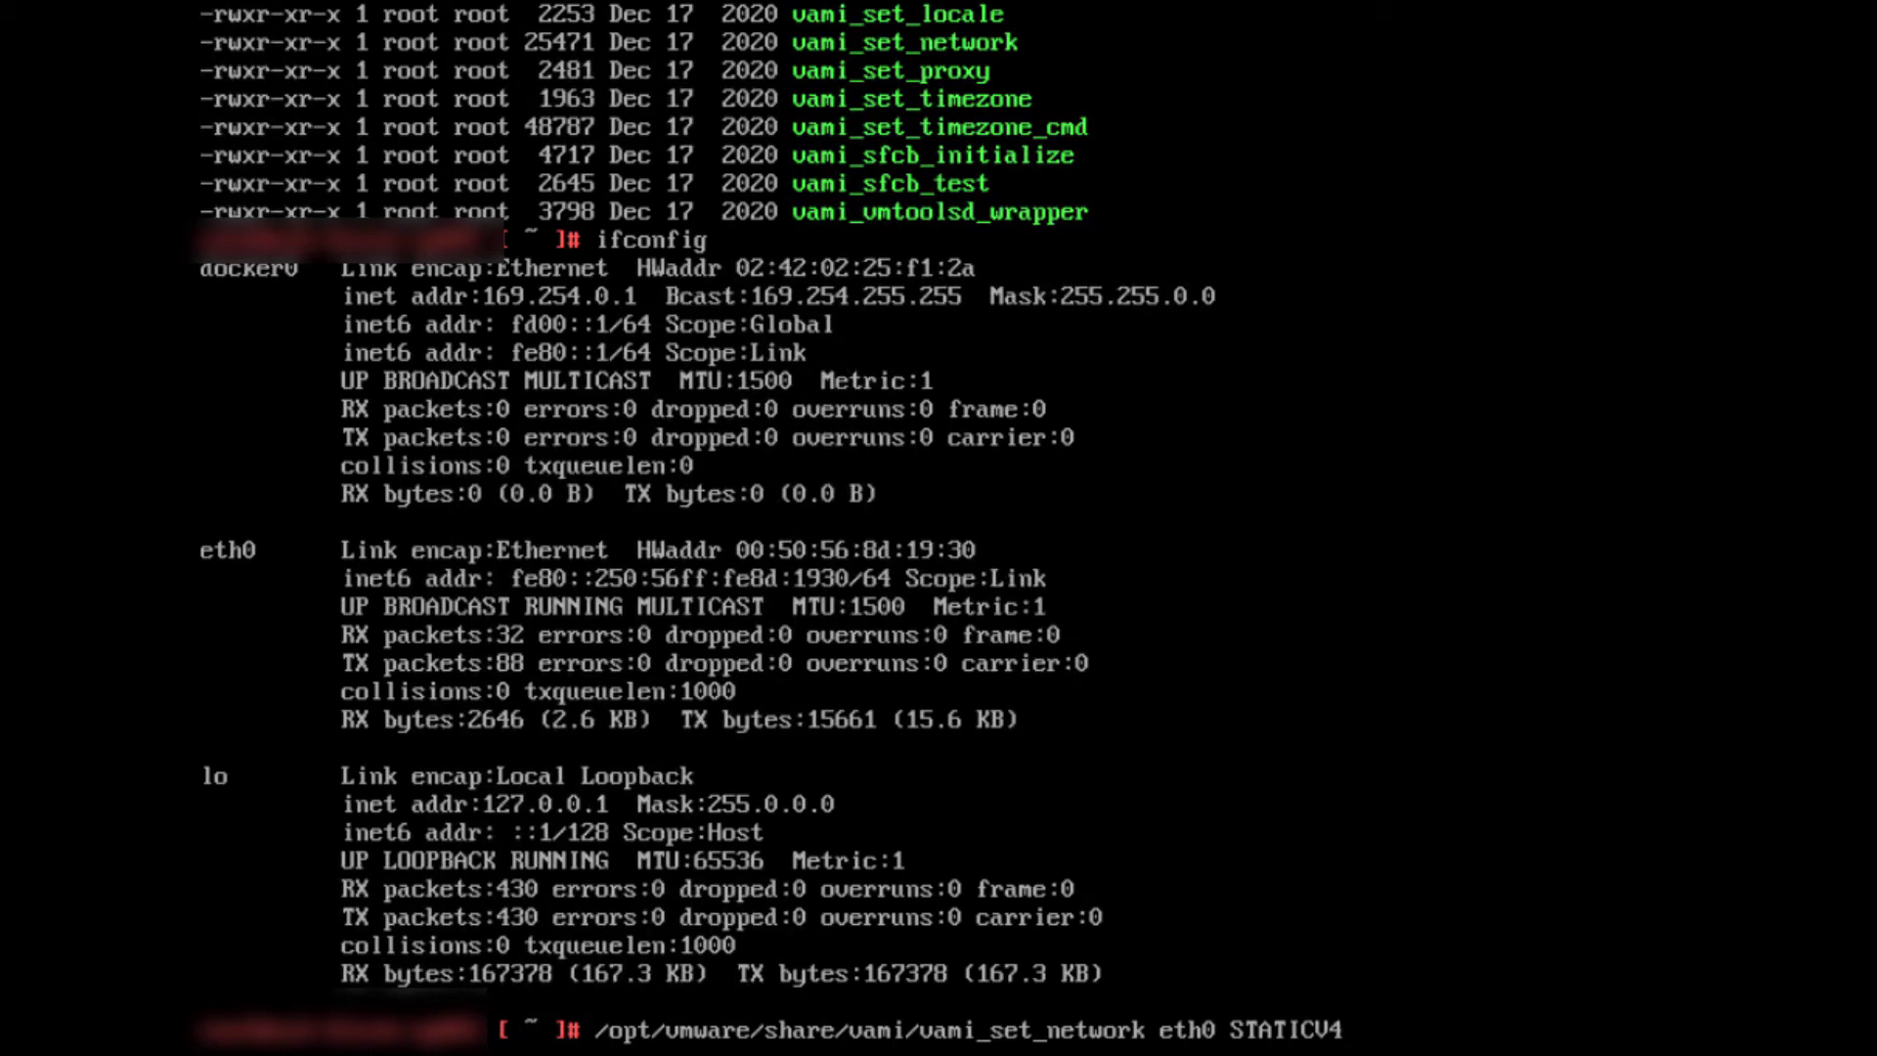
type(" 10.2.53.26")
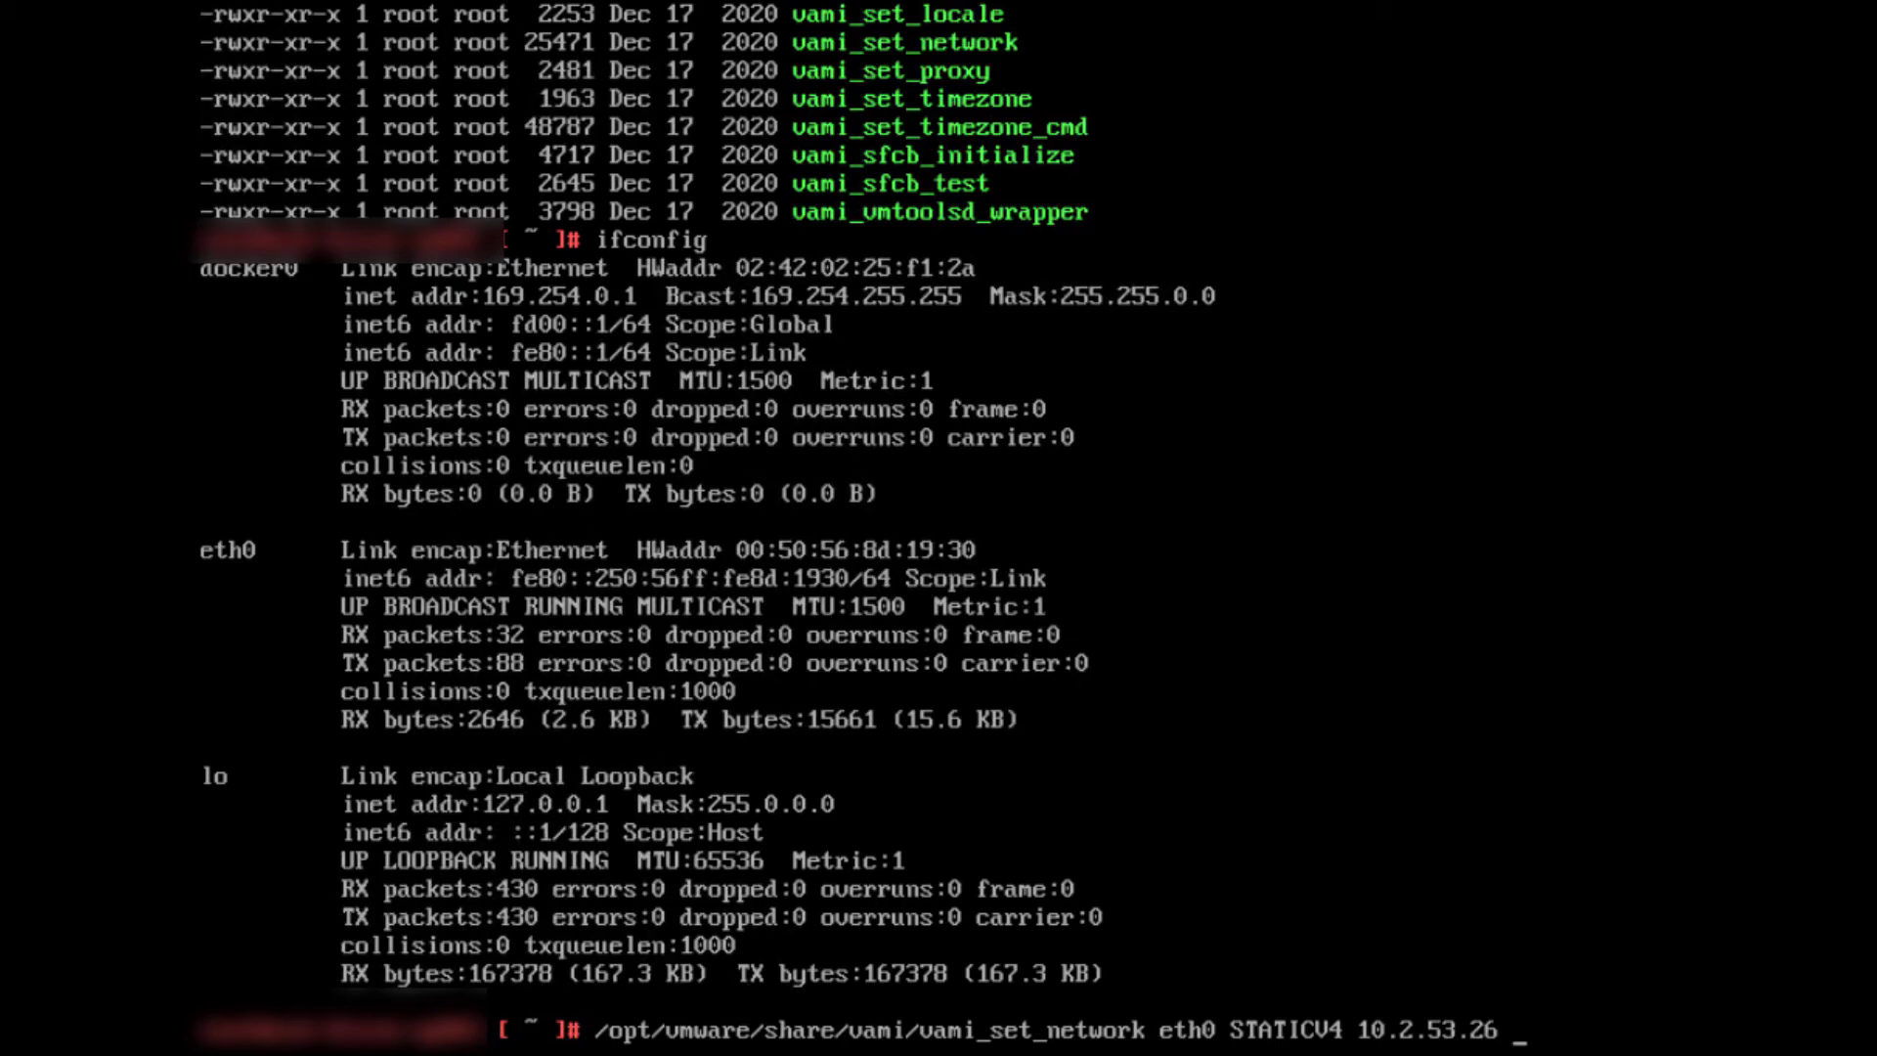
type(" 255.255.255")
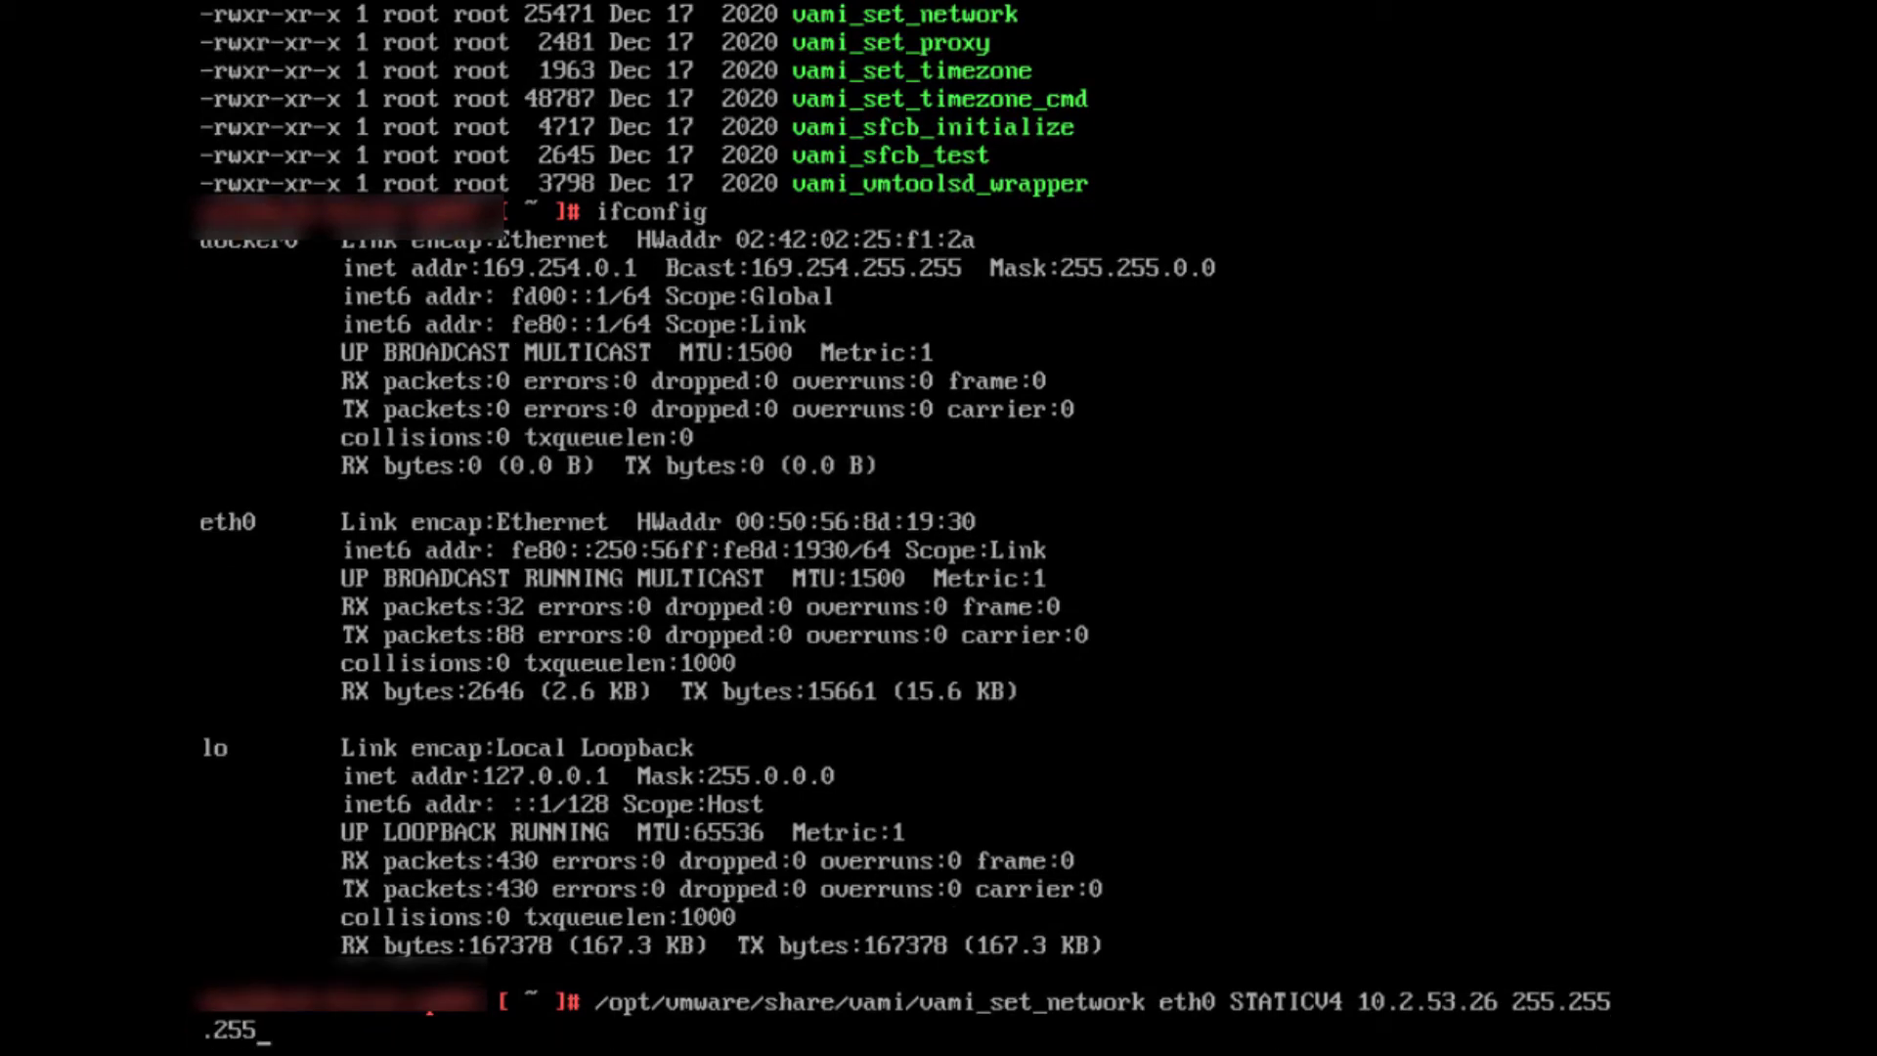
type("0 10.2.53.1")
key("Return")
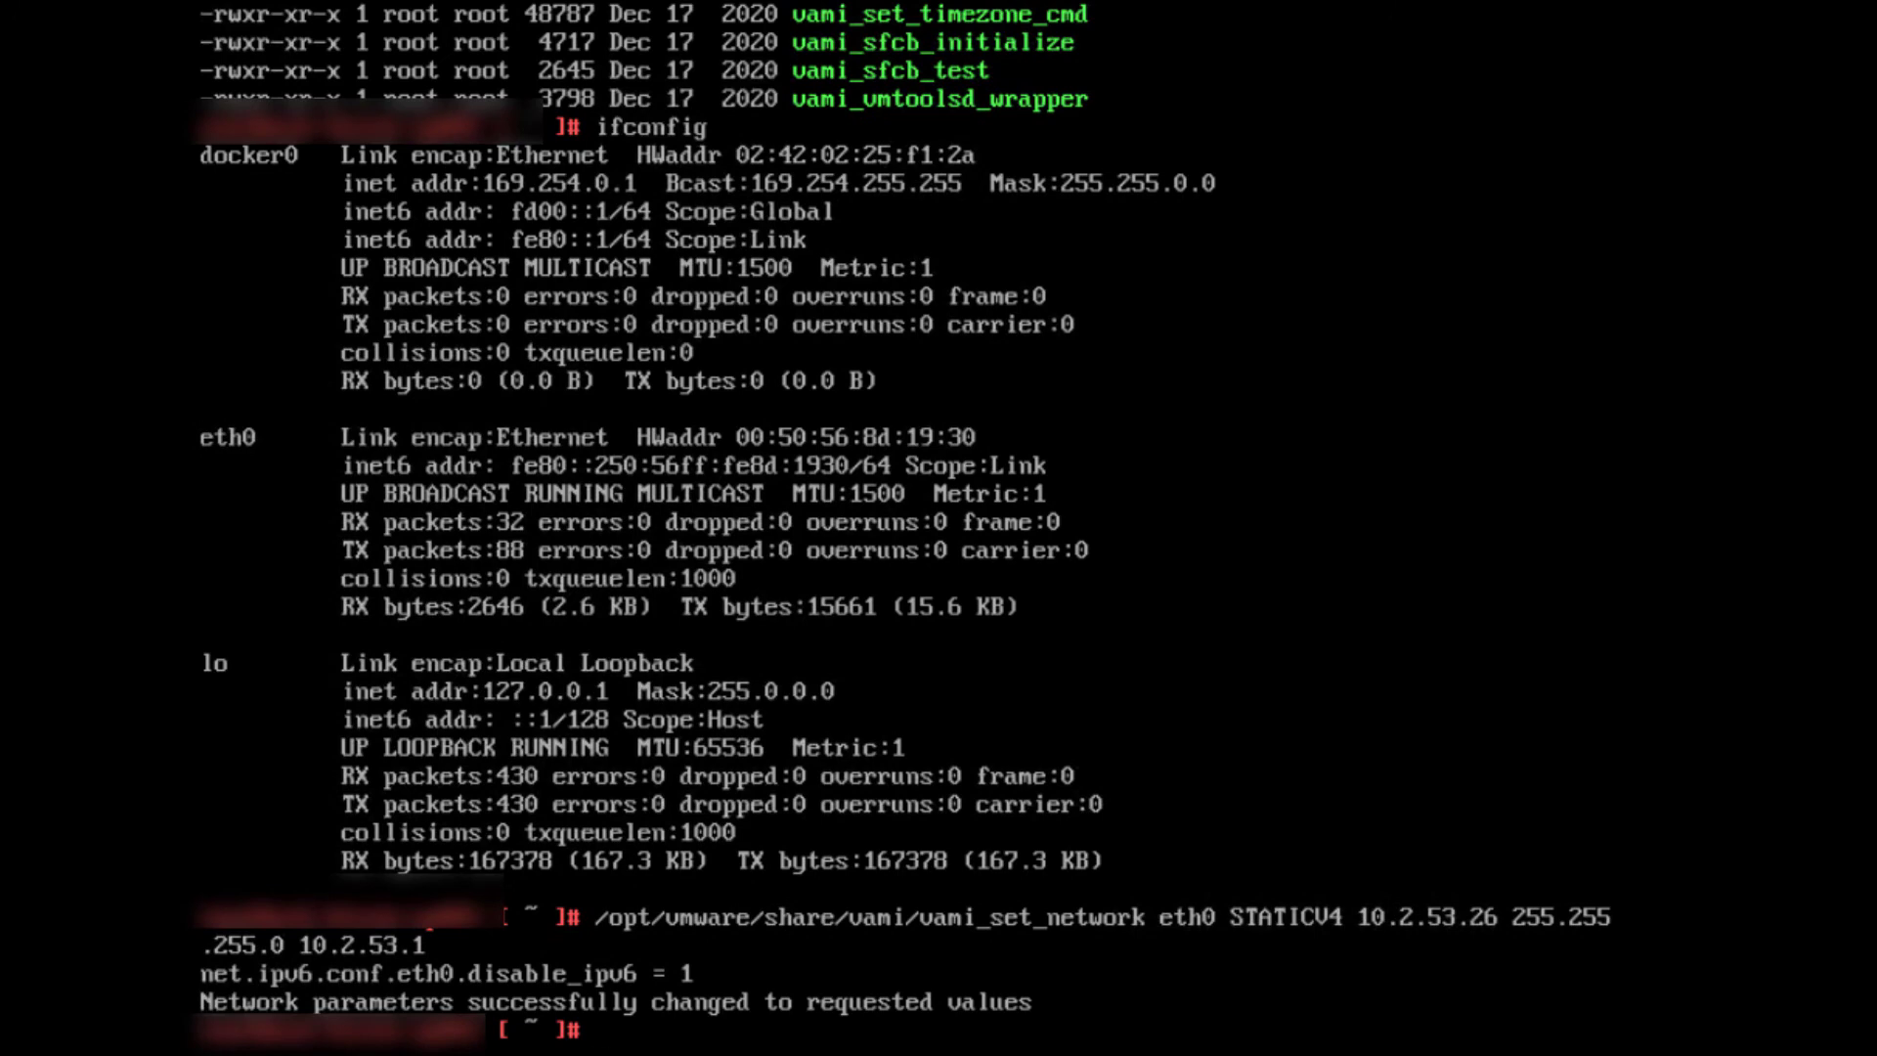
- Set the DNS domain and DNS server address by running /opt/vmware/share/vami/vami_set_dns with the -d option
type("/opt/vmware/share/vami/vami_")
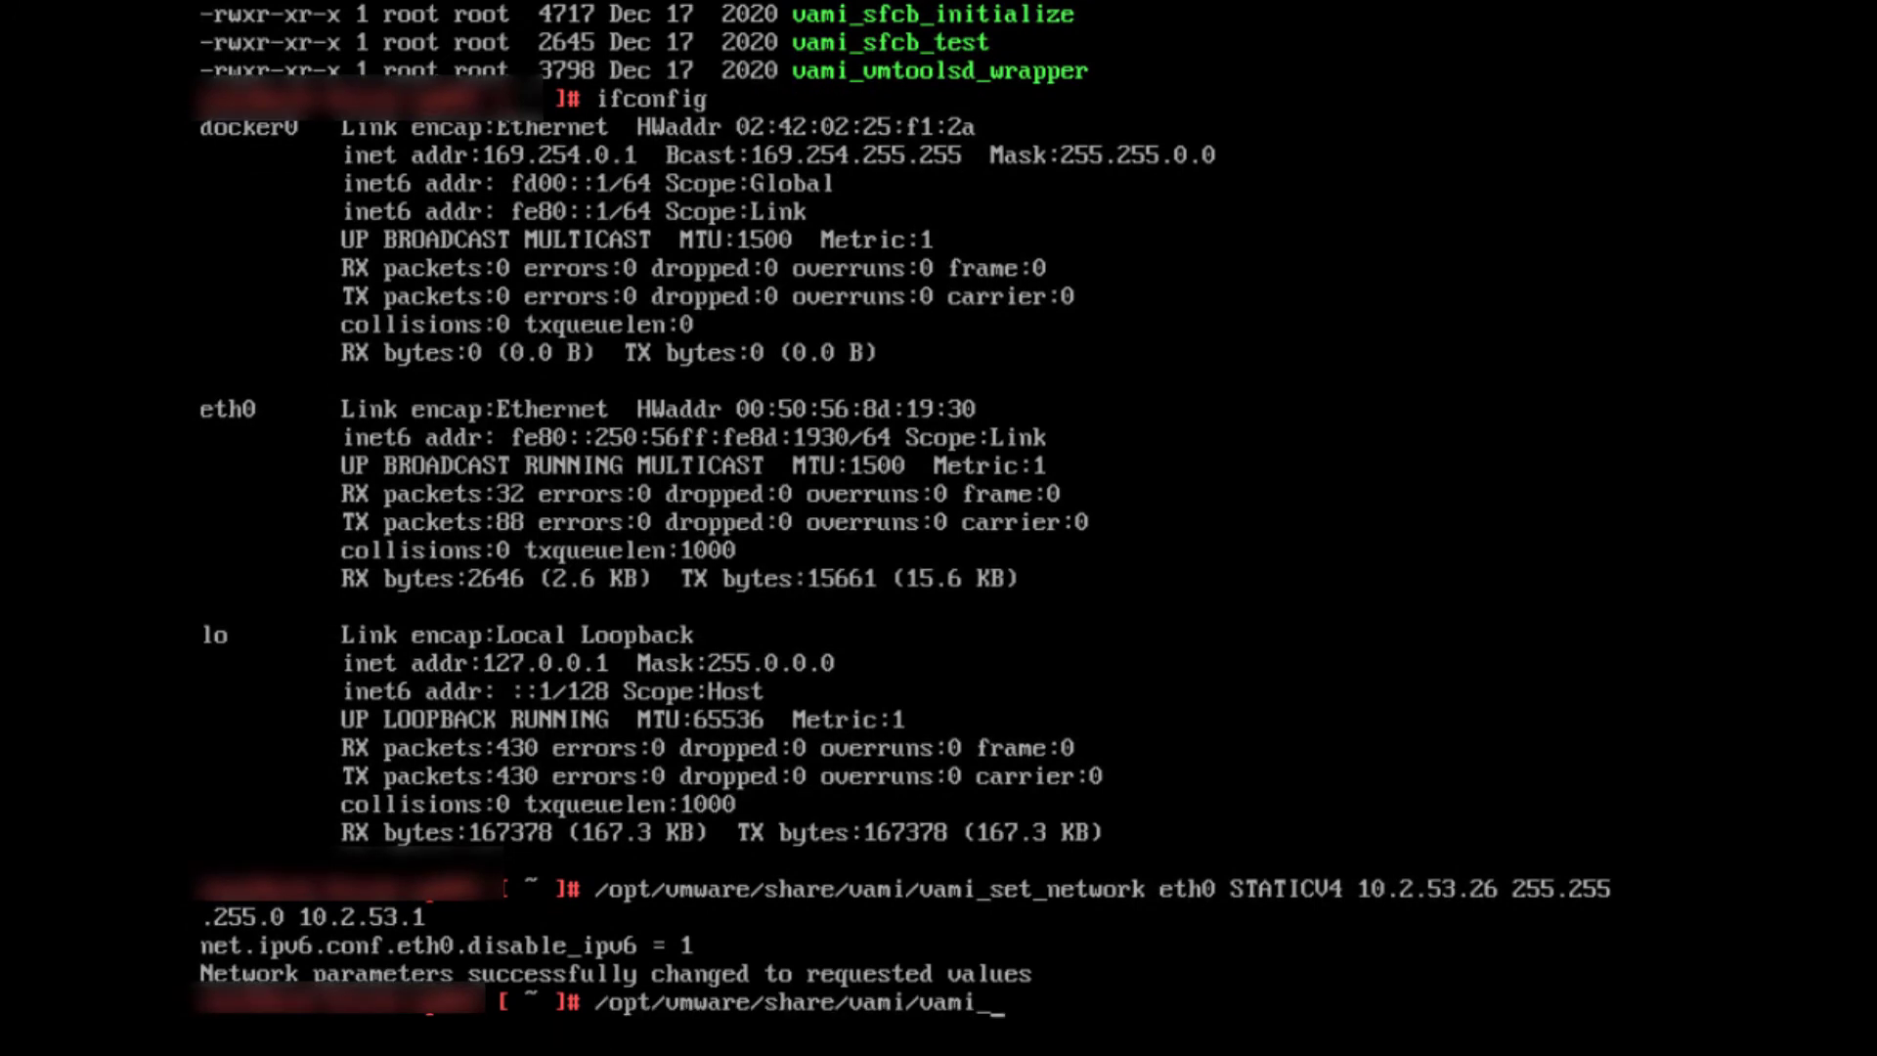
type("set_dns -dexample")
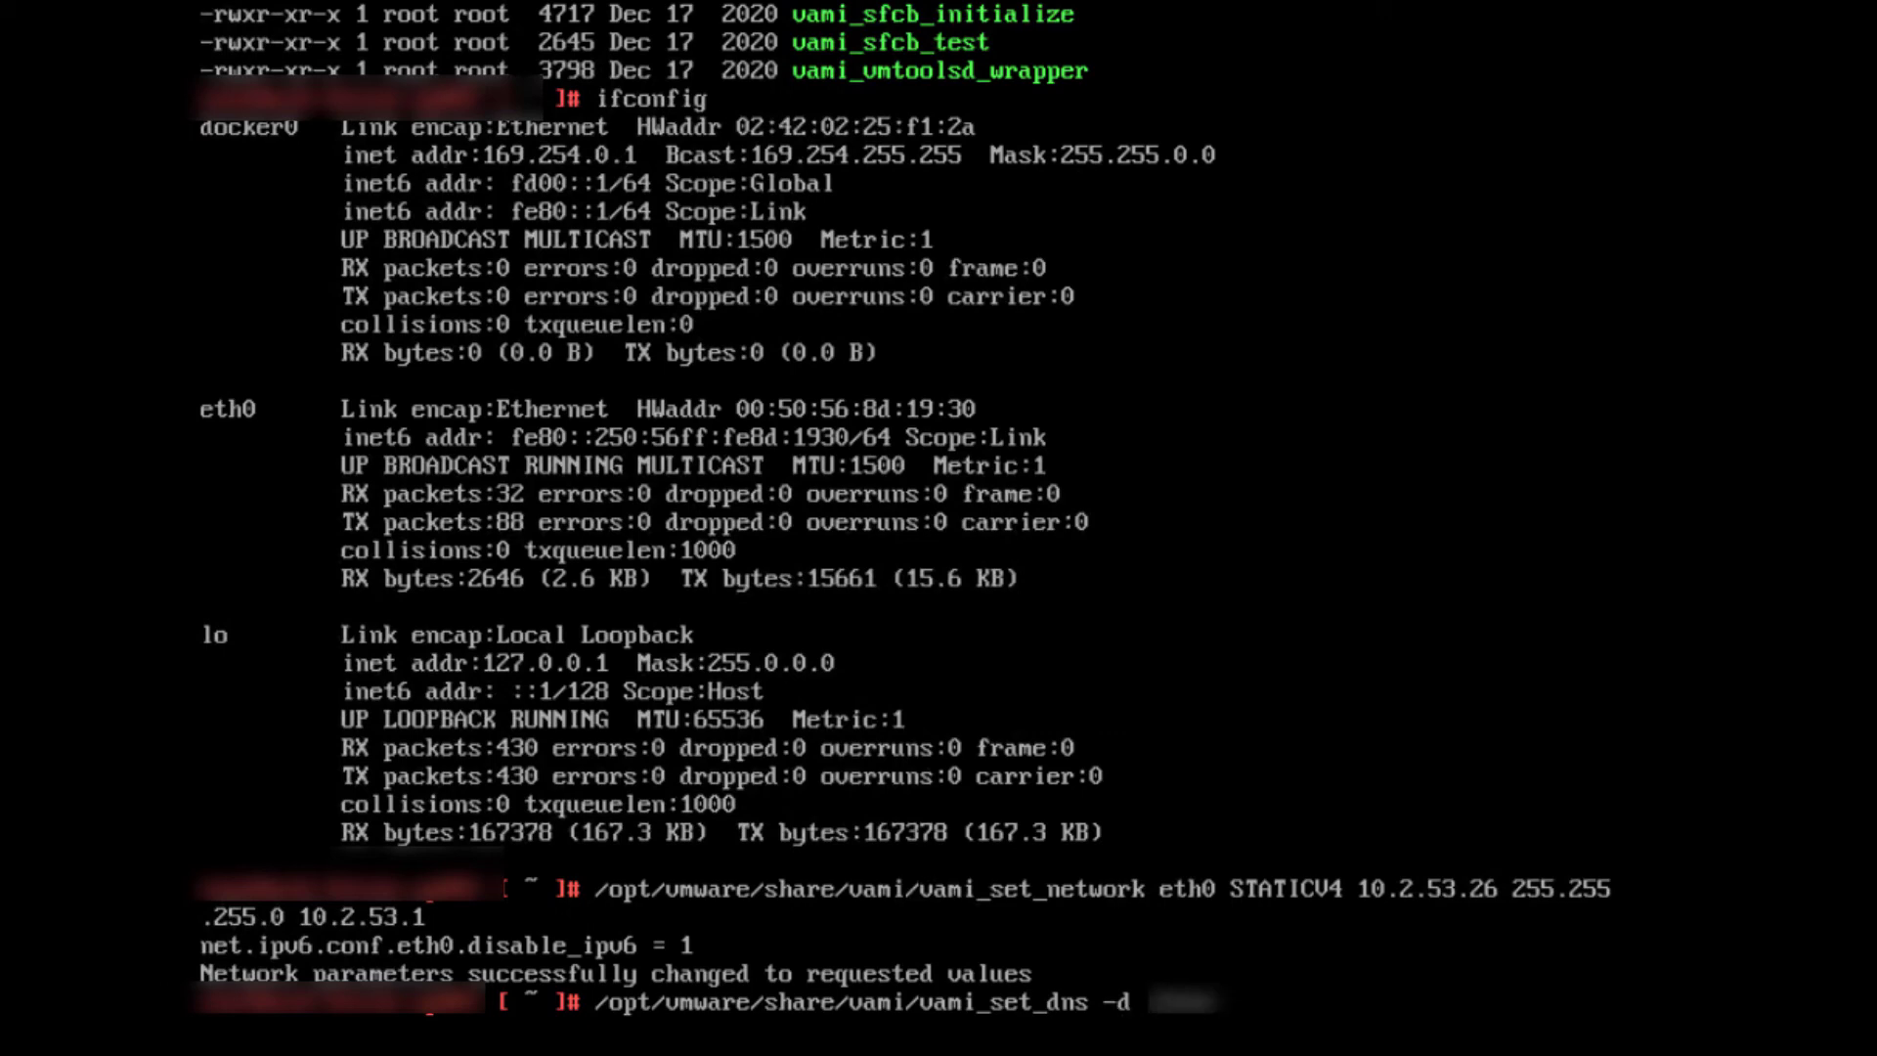
type(".example")
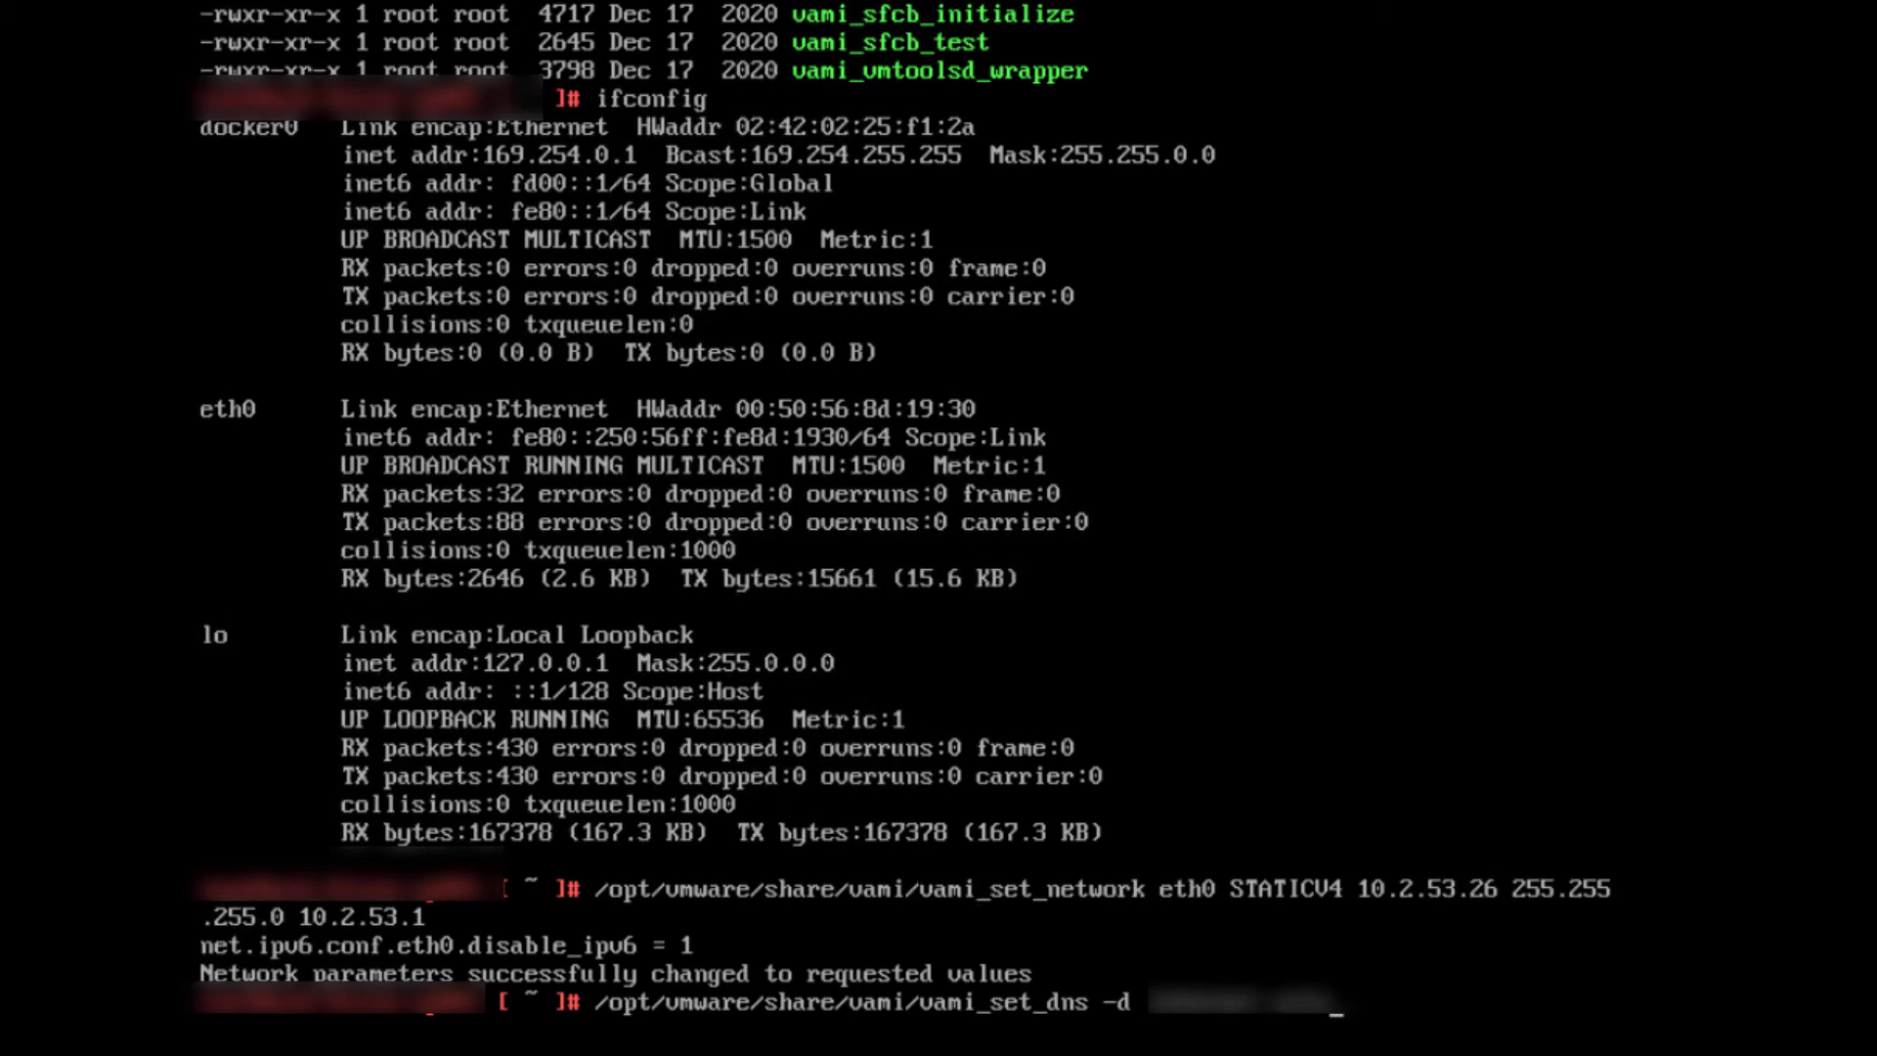
type(".example")
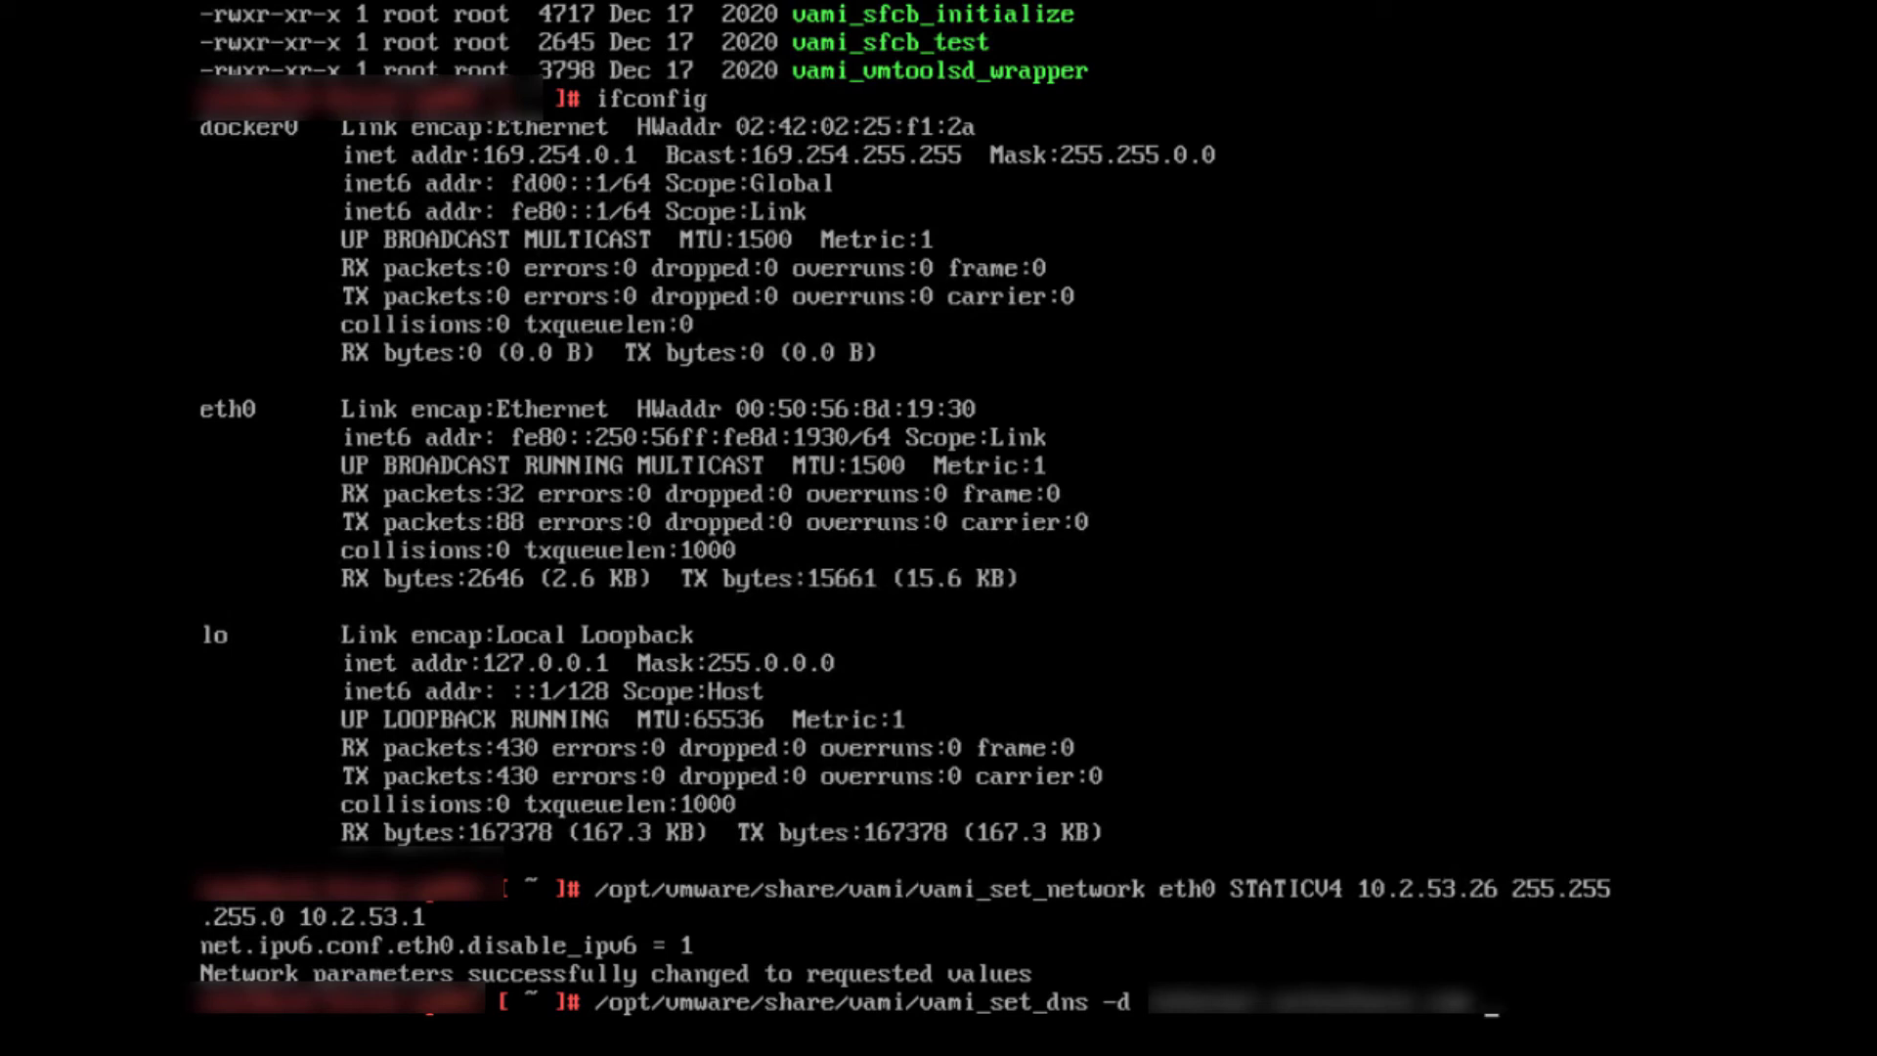
type(" 10.20")
type(".")
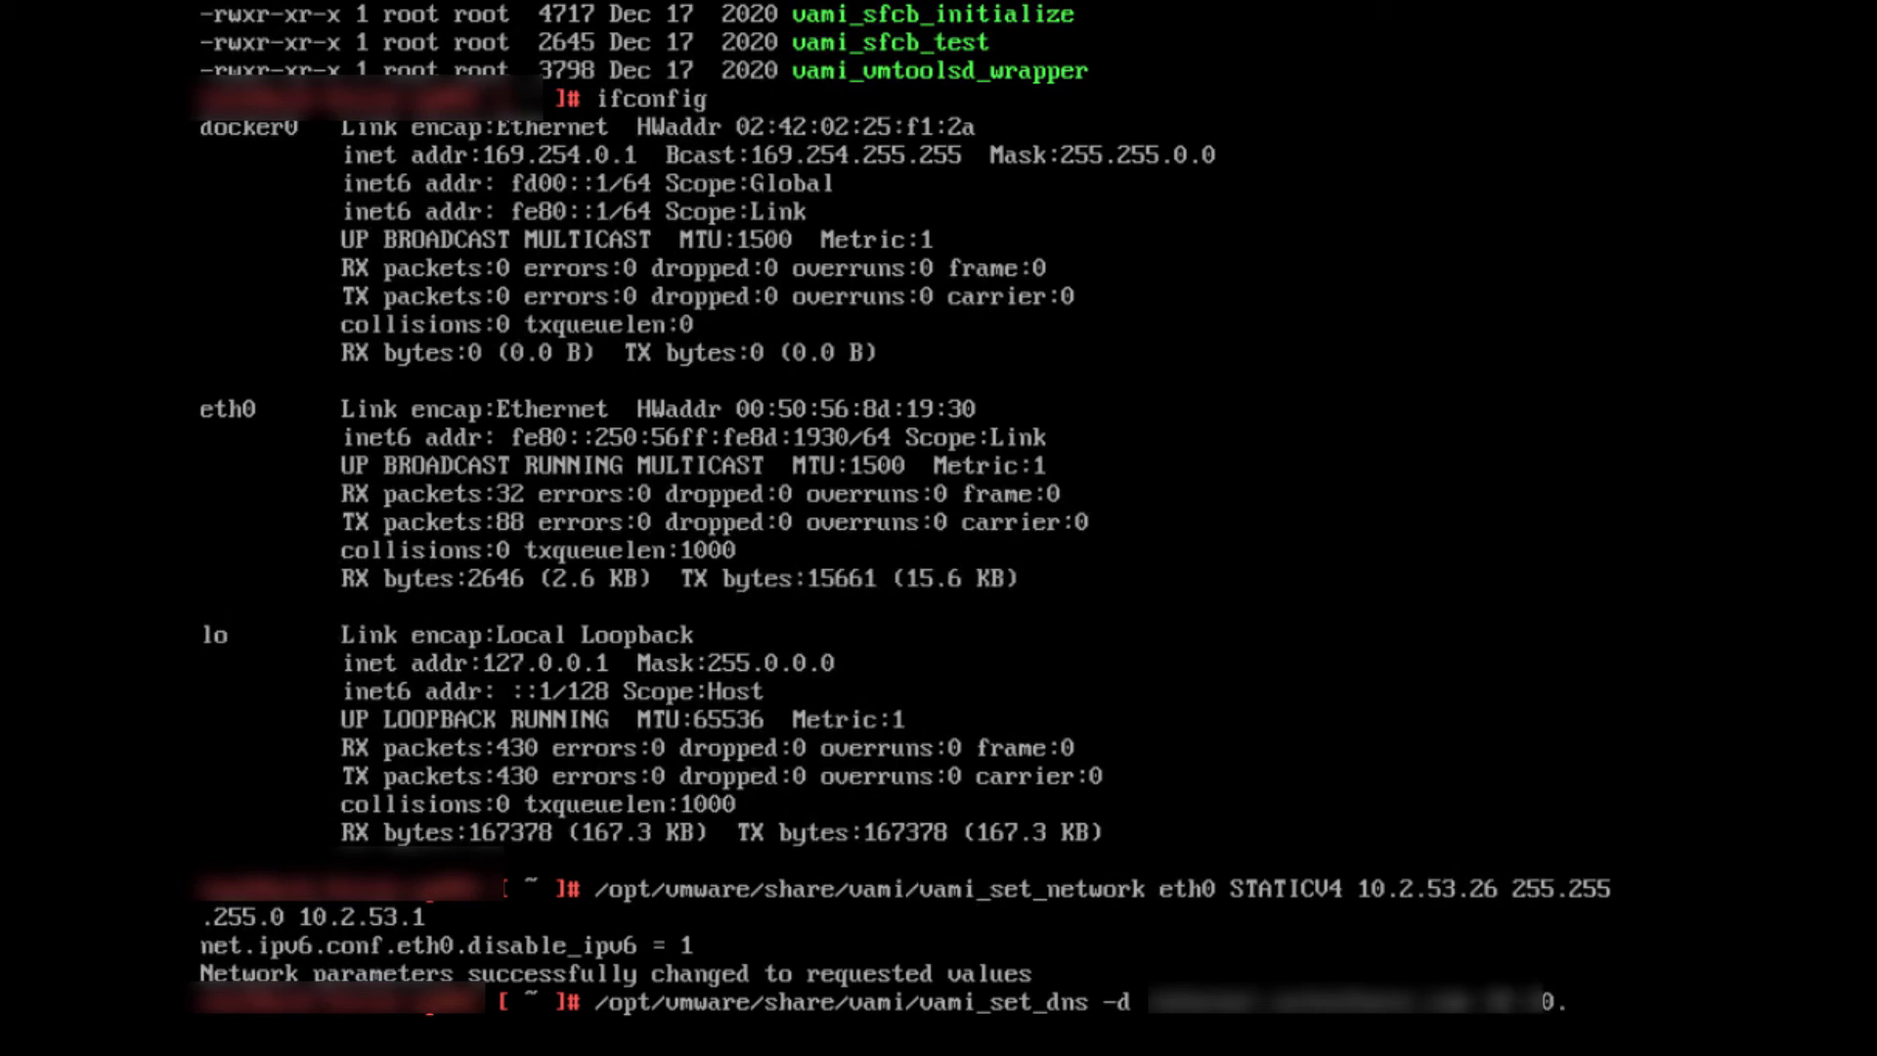
type("10.53")
key("Return")
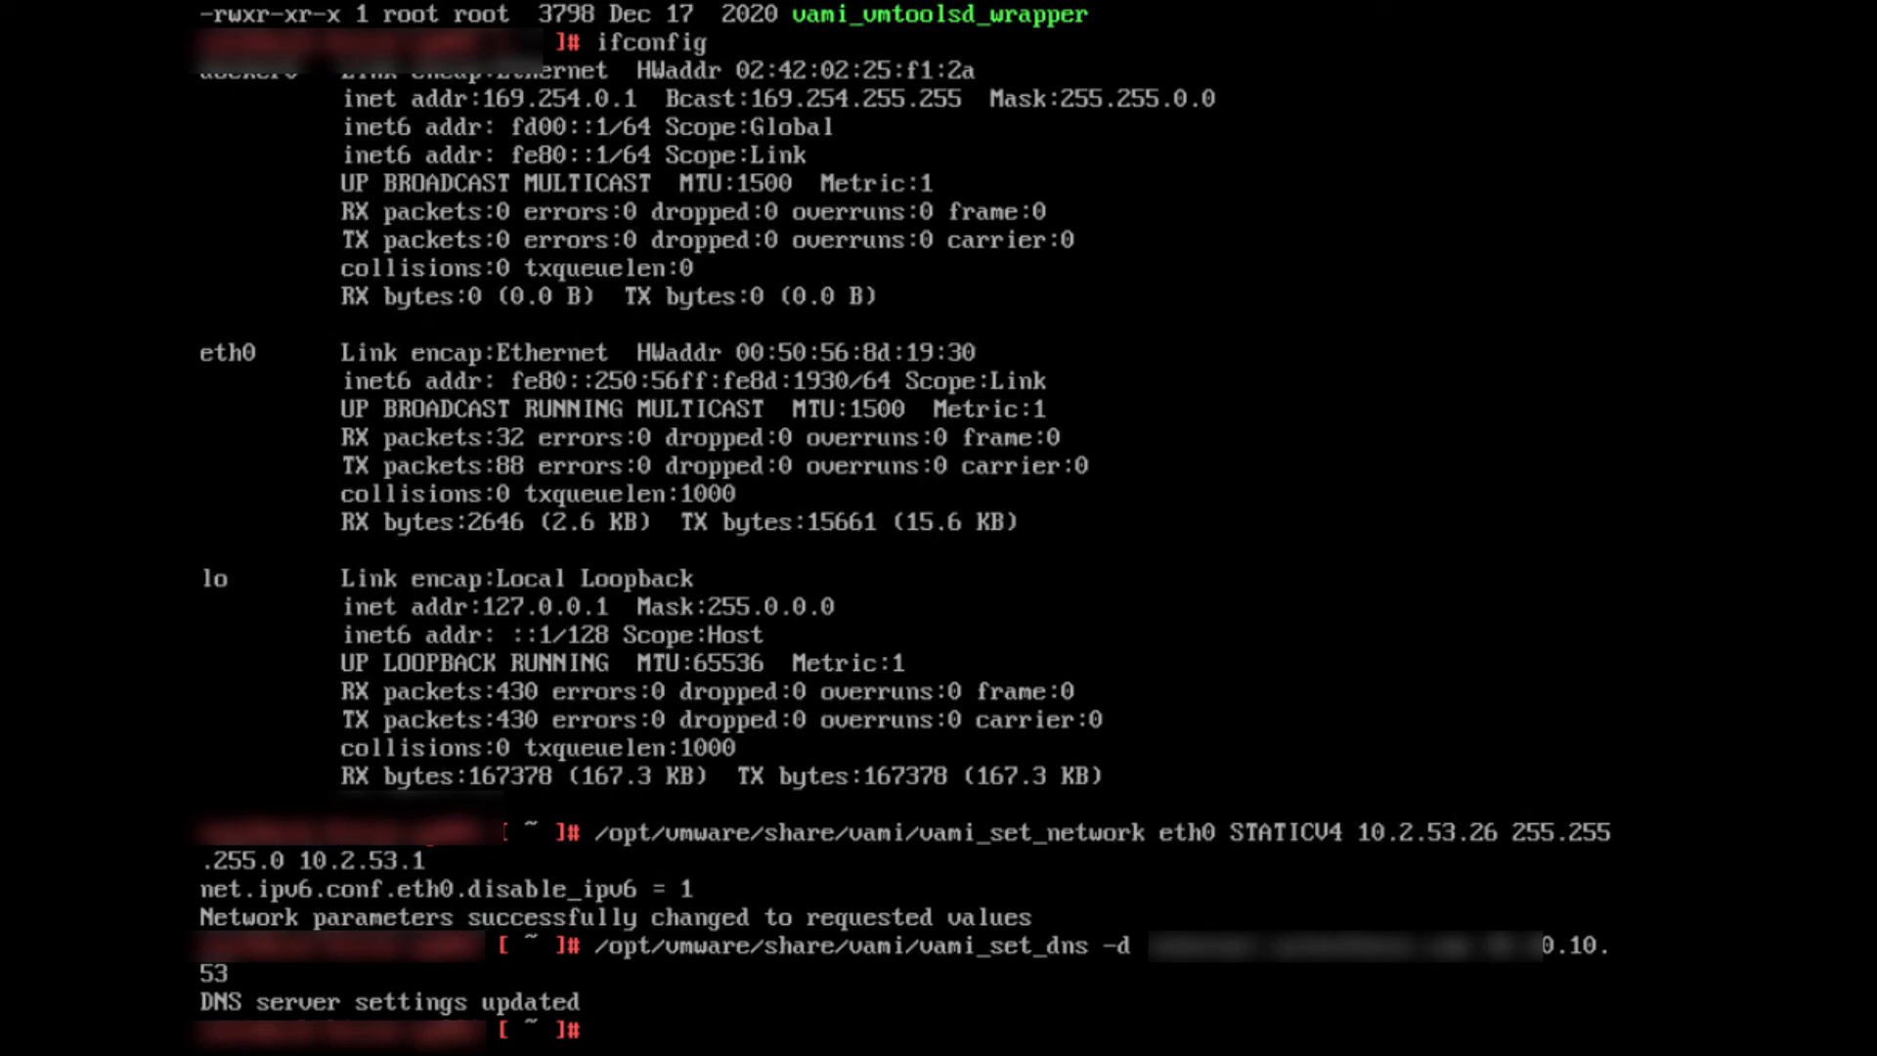
- Reboot the appliance with the reboot command
type("reboot")
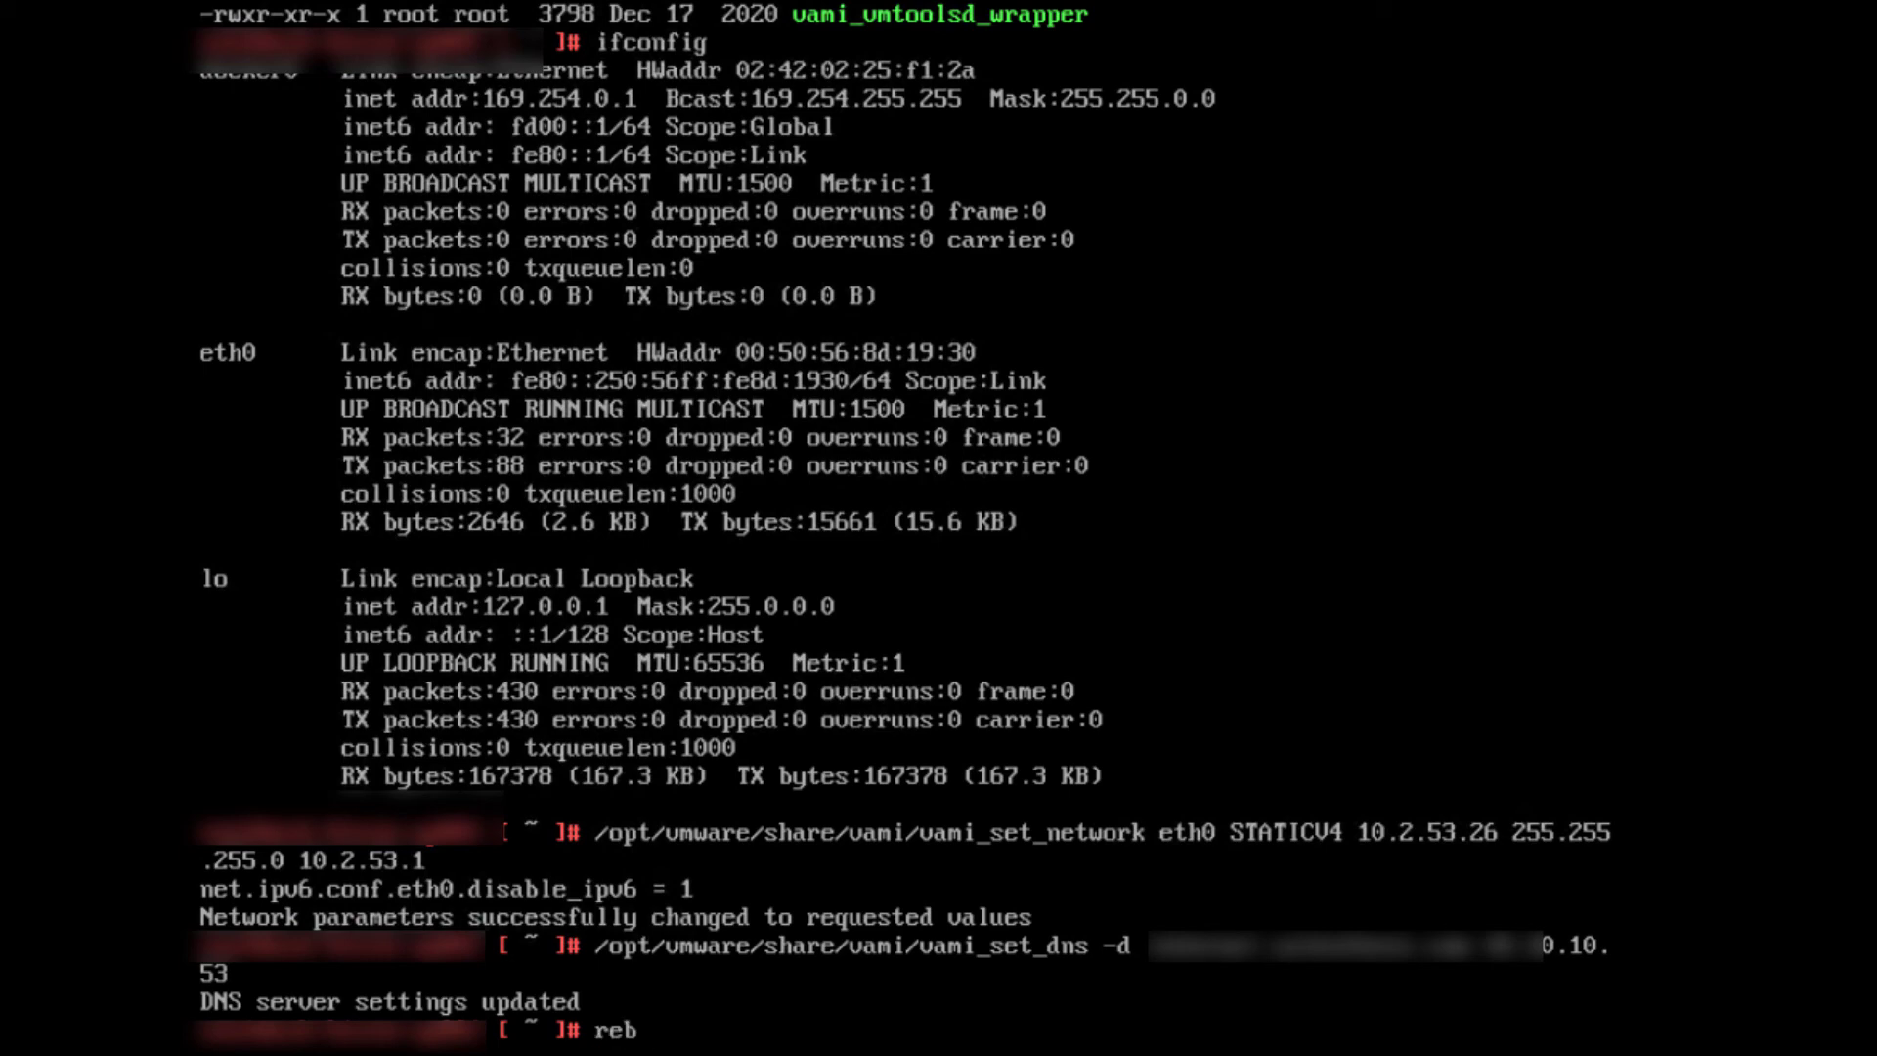